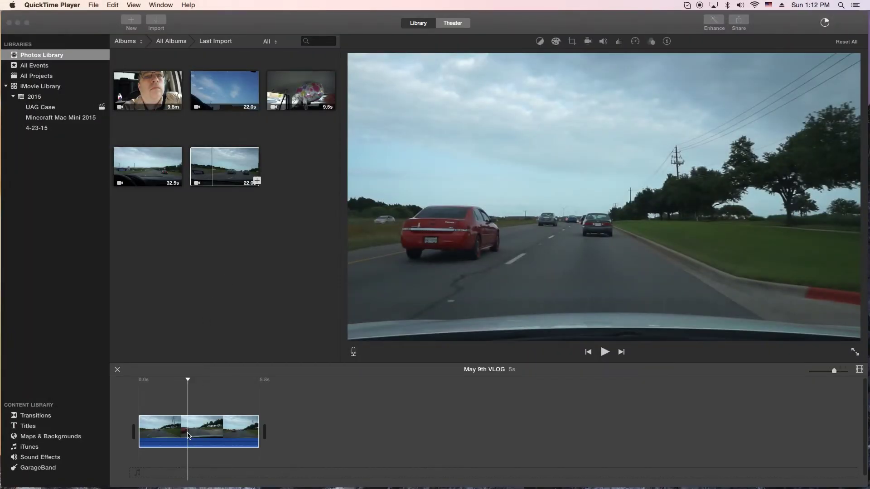
Step: Select the driving clip, set the playhead on the red car's plate frame, and minimize iMovie
left_click(189, 436)
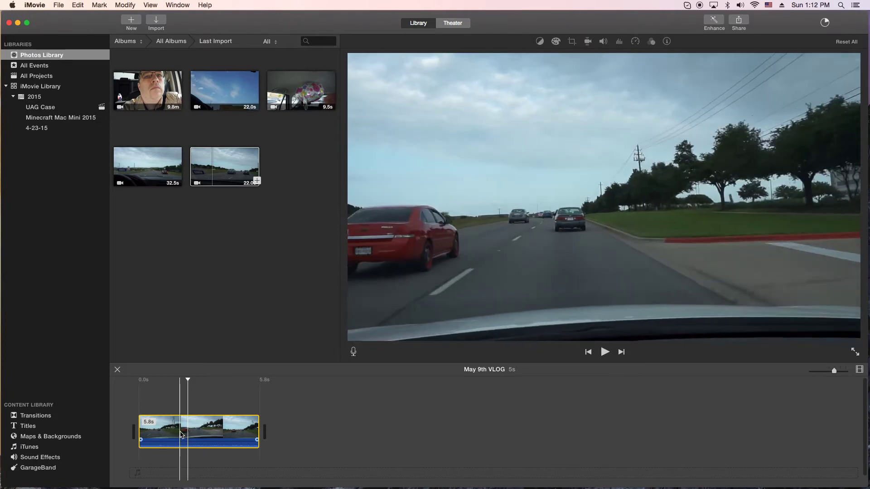
left_click(180, 435)
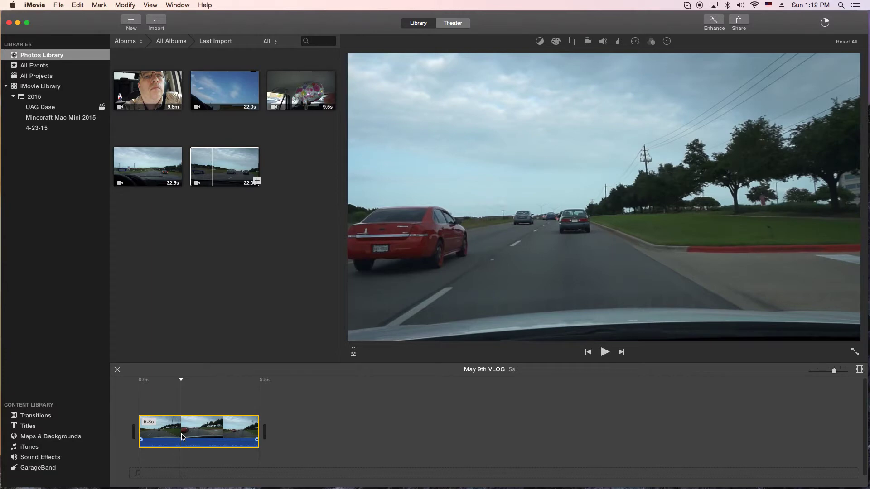
left_click(17, 23)
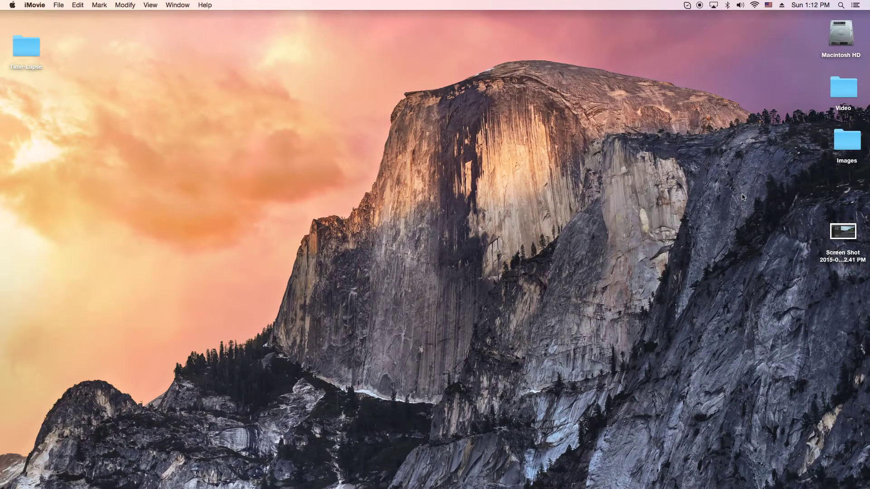
Step: Open the desktop Screen Shot file with Pixelmator
right_click(844, 233)
mouse_move(806, 245)
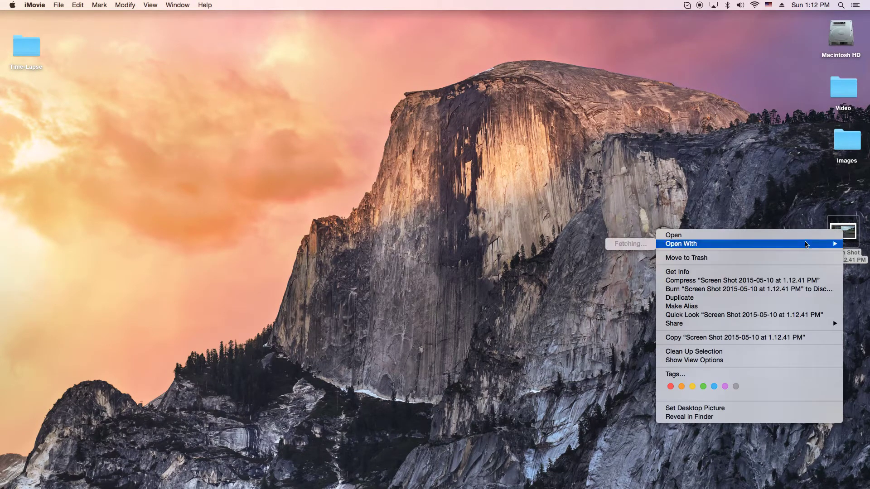
left_click(630, 278)
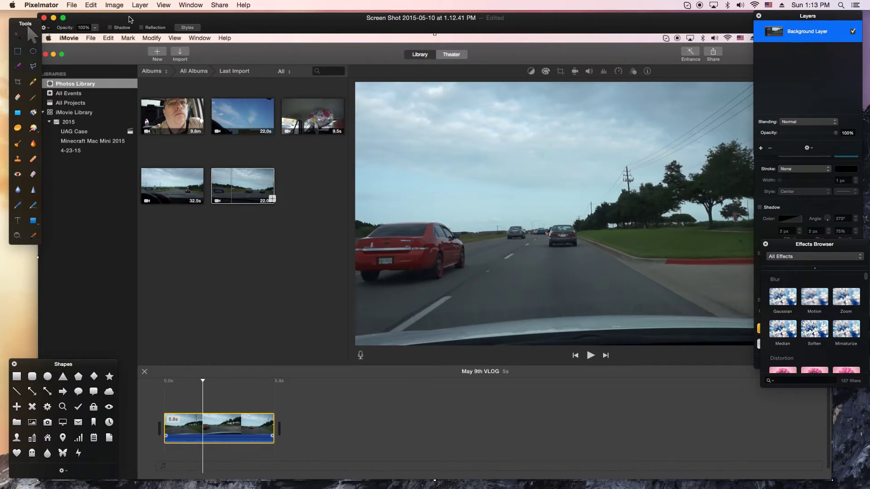
Step: Crop the screenshot to a small rectangle around the red car's license plate
left_click_drag(194, 18, 199, 16)
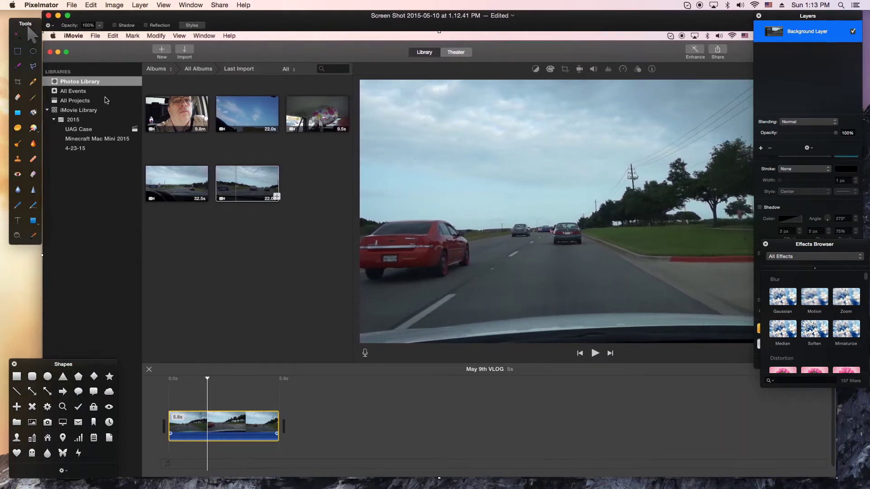
left_click(18, 83)
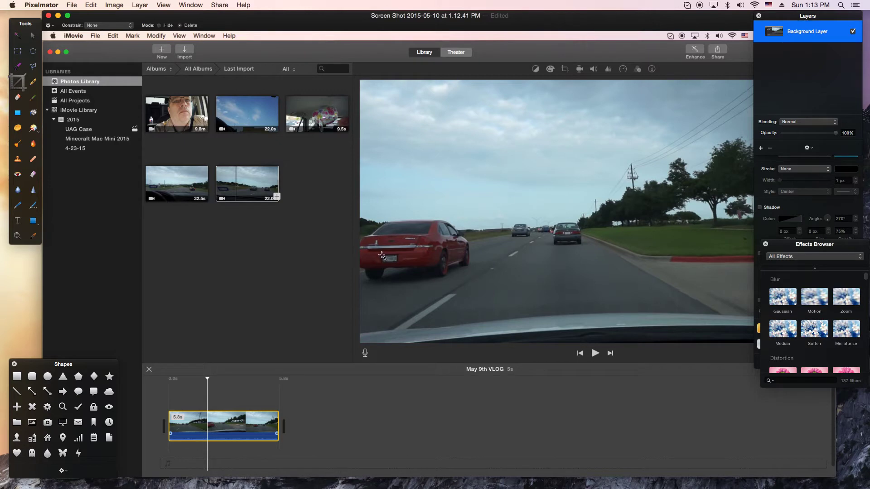
mouse_move(380, 254)
left_mouse_down()
mouse_move(400, 265)
mouse_move(398, 255)
left_mouse_up()
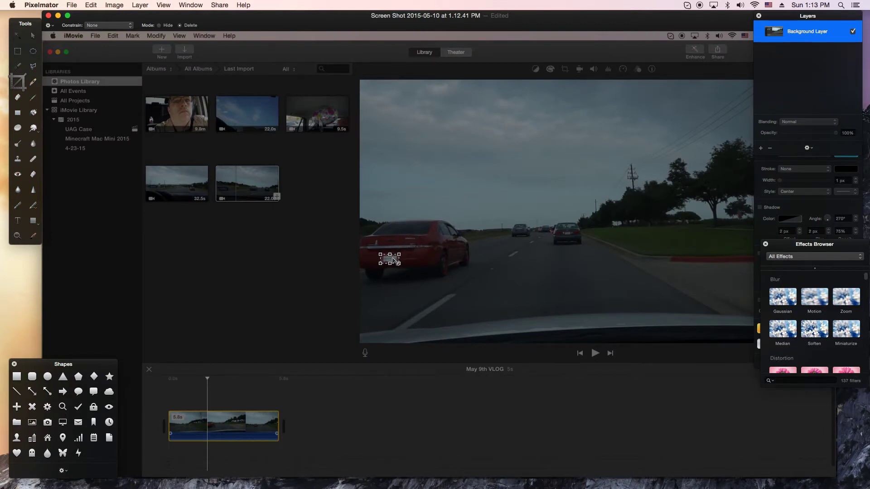
key("Return")
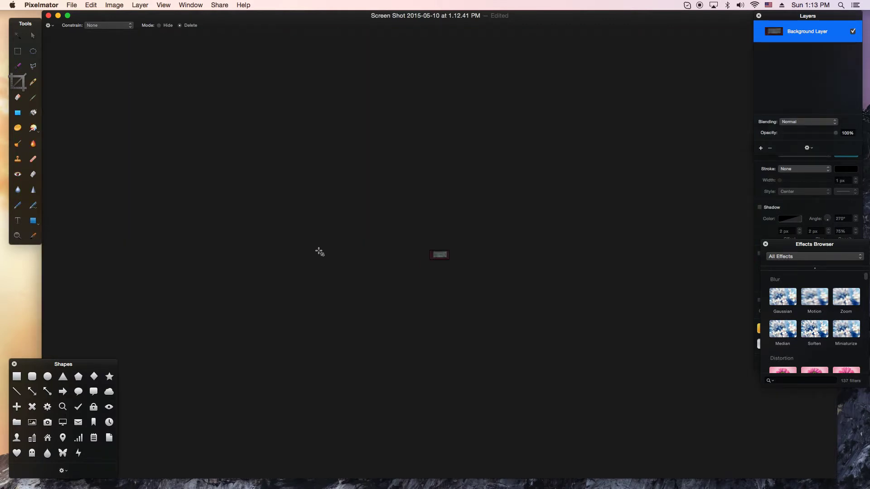
Step: Zoom the plate to 500% and apply a 1.4 px Gaussian blur
left_click(18, 235)
left_click(389, 260)
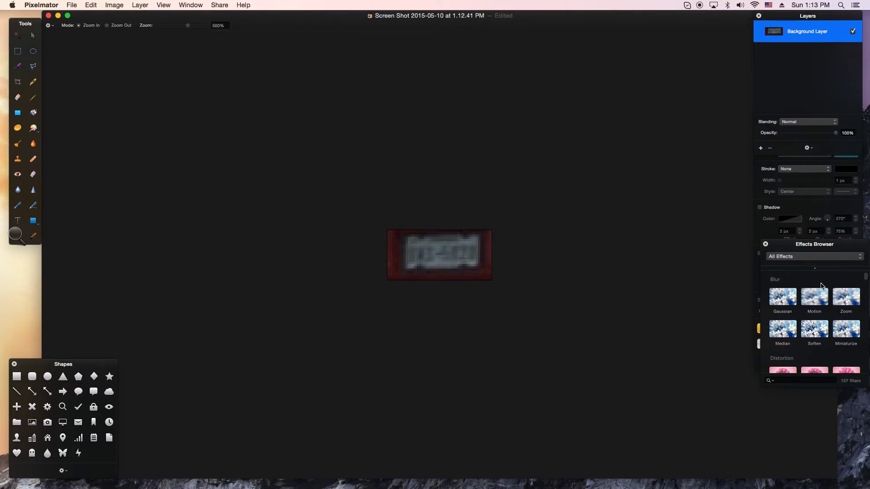
left_click_drag(783, 297, 479, 263)
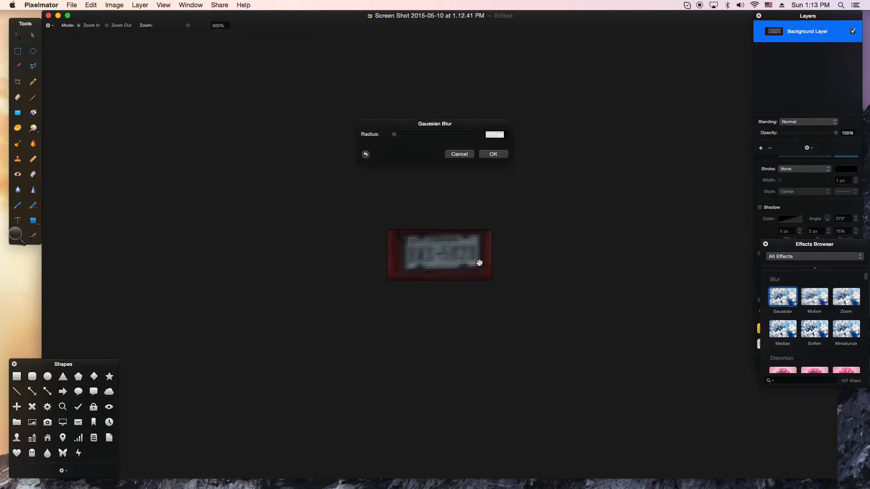
mouse_move(395, 140)
left_mouse_down()
mouse_move(408, 132)
mouse_move(369, 136)
mouse_move(387, 138)
left_mouse_up()
left_click(498, 155)
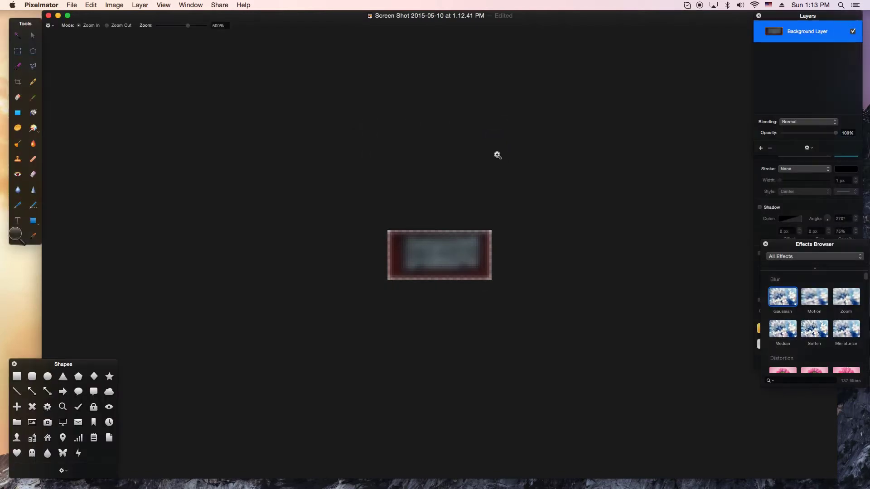
Step: Export the blurred plate as a PNG named 'Blurred License Plate' to the Desktop
left_click(77, 5)
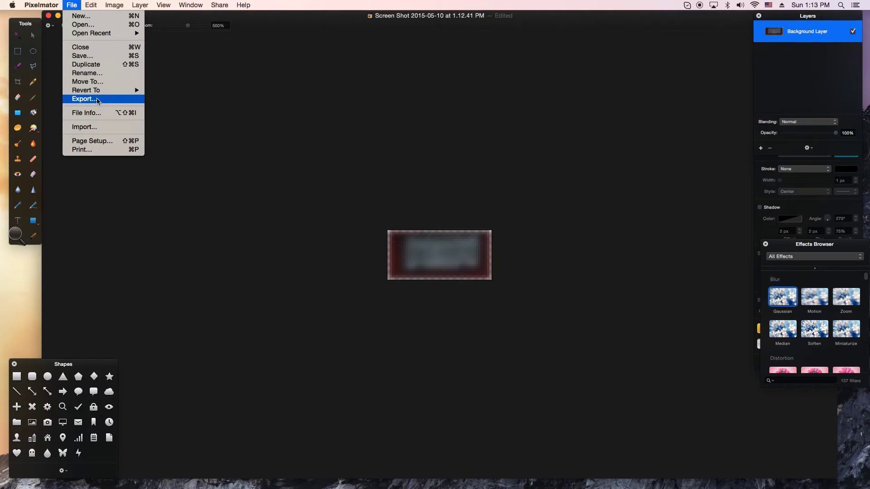
left_click(97, 101)
left_click(516, 96)
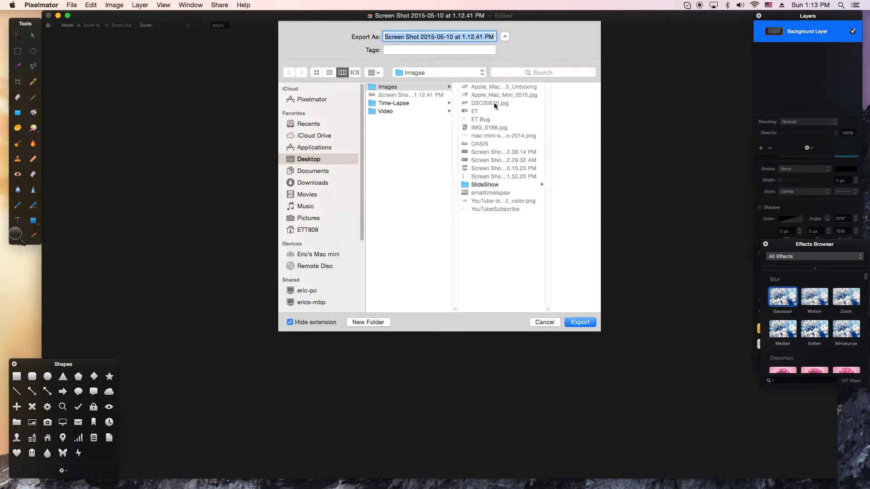
type("Blurred License Plate")
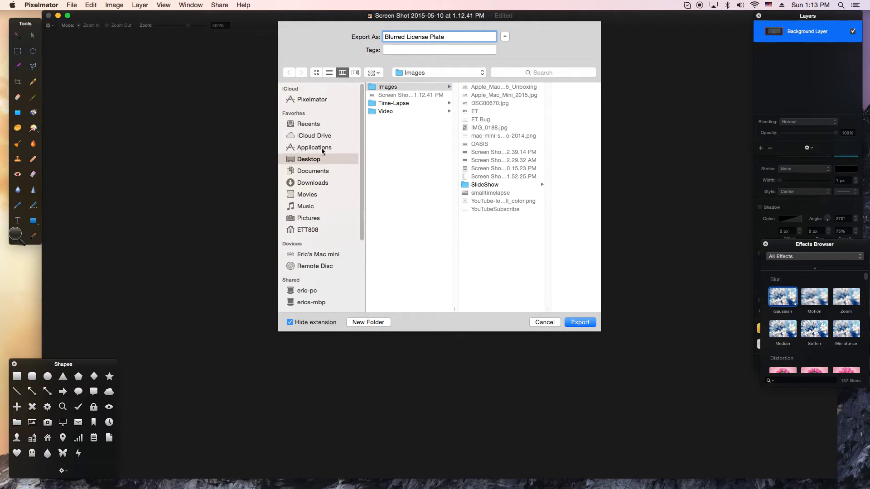
left_click(312, 159)
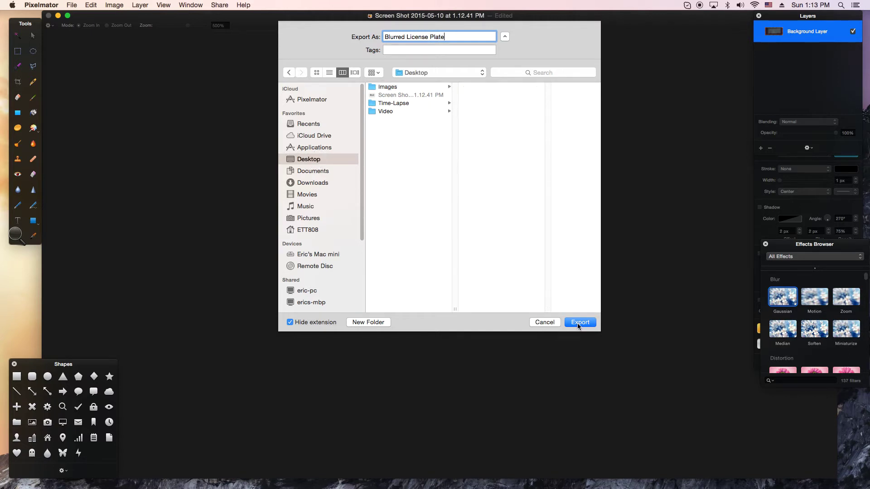
left_click(579, 324)
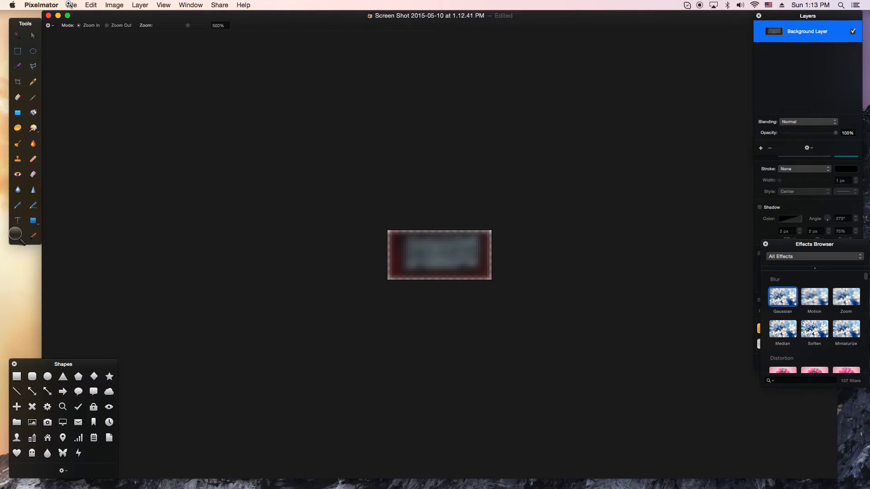
Step: Quit Pixelmator, deleting the unsaved screenshot document
left_click(70, 5)
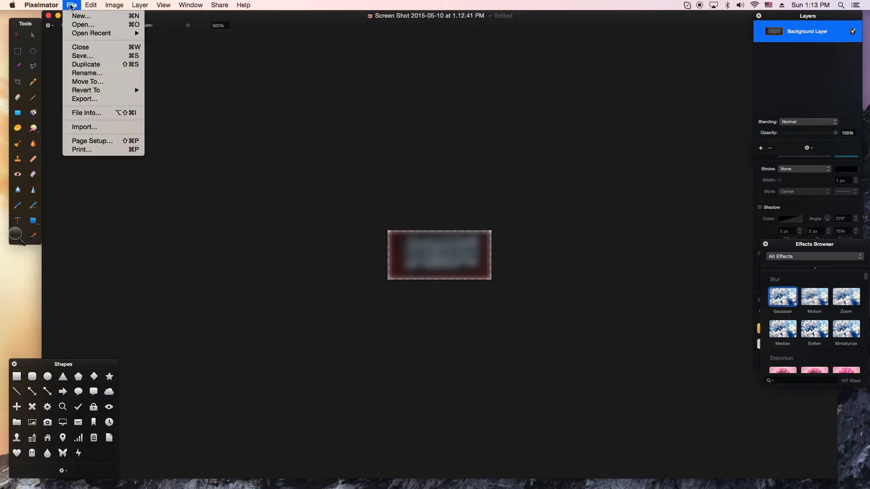
mouse_move(41, 5)
left_click(71, 93)
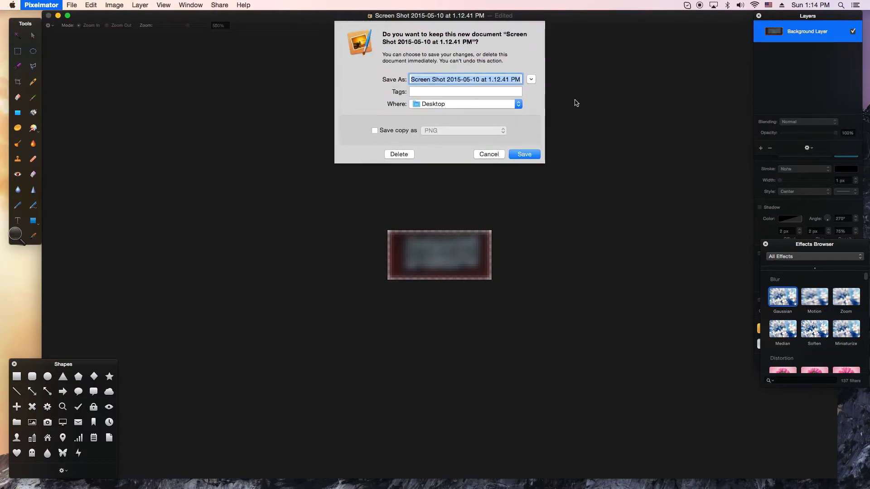
left_click(399, 154)
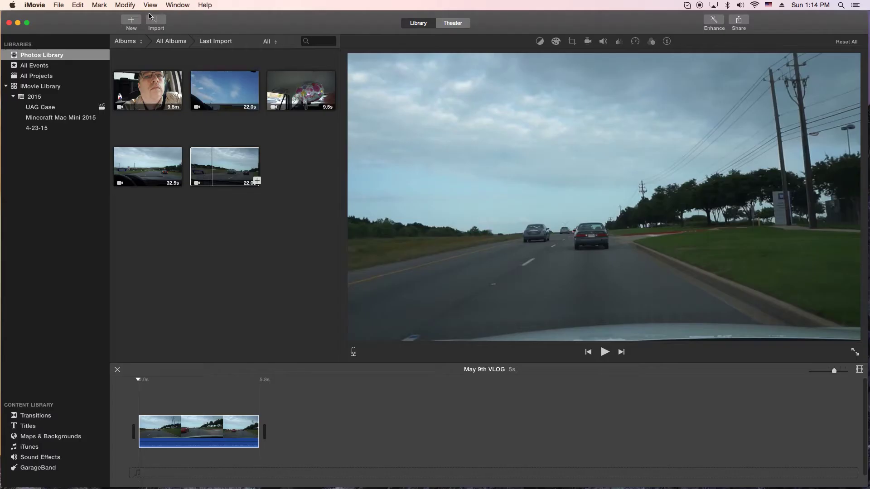
Step: Import 'Blurred License Plate' from the Desktop into the UAG Case event
left_click(153, 21)
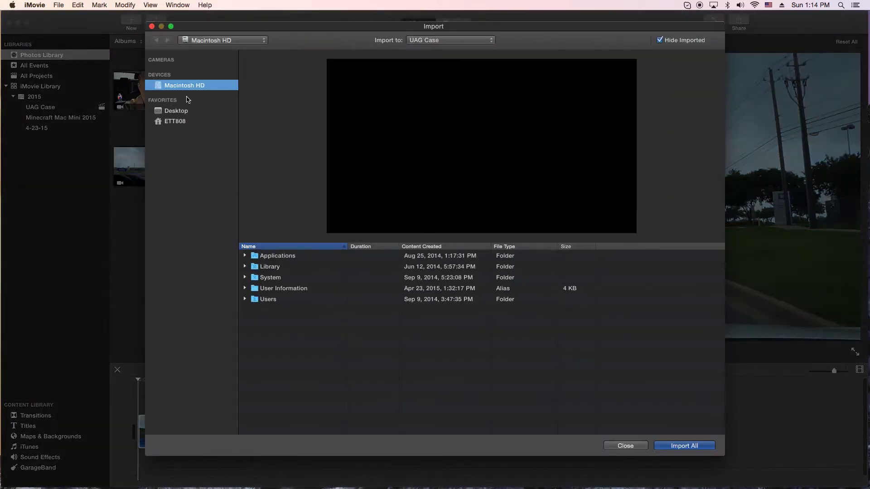
left_click(177, 112)
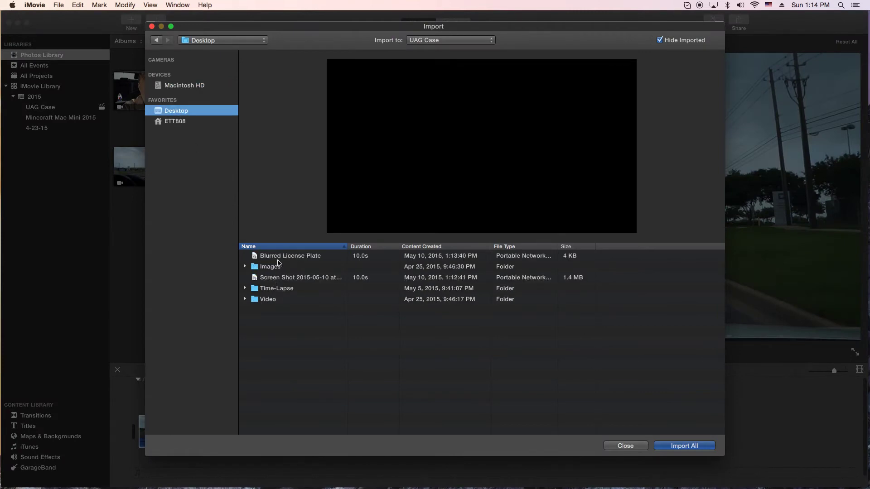
left_click(277, 259)
left_click(702, 447)
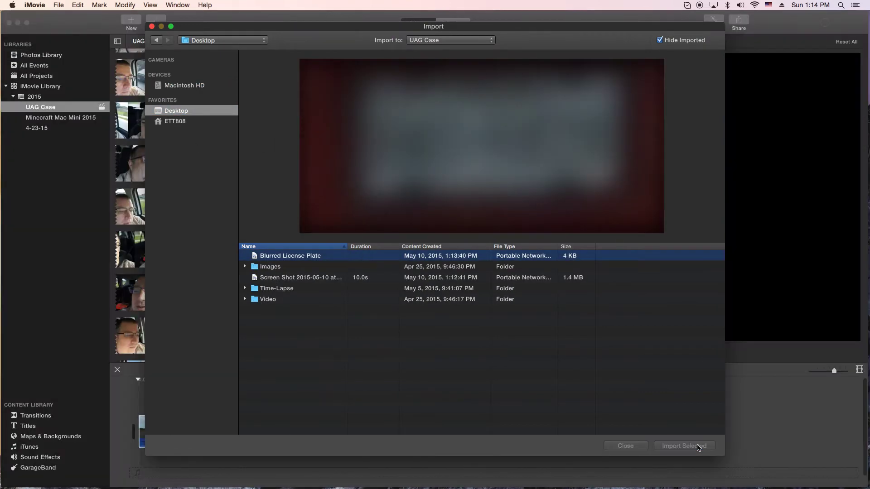
scroll(215, 144, "down", 15)
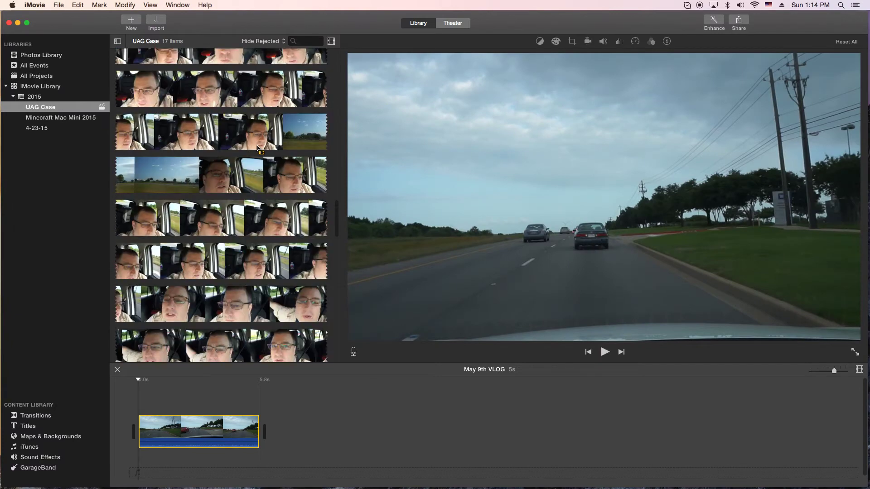
Step: Trim the plate overlay above the driving clip to a 5.8 s cutaway and show its overlay settings
scroll(256, 143, "down", 10)
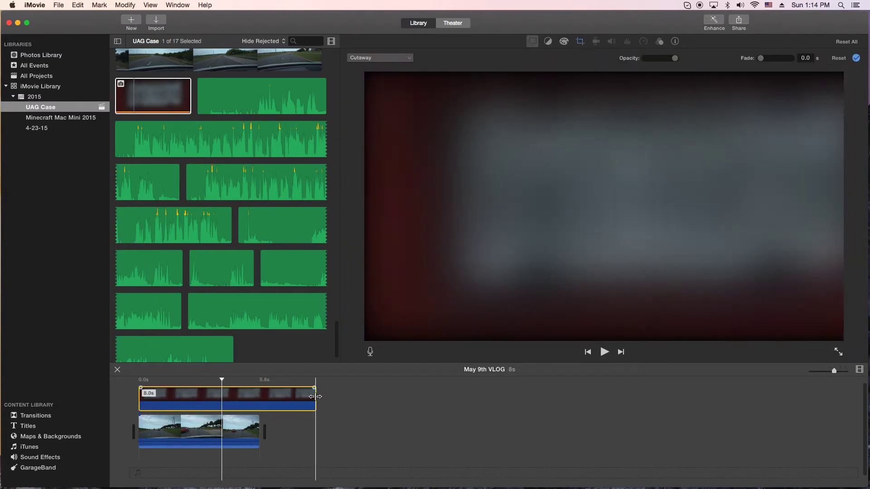
left_click_drag(315, 397, 257, 398)
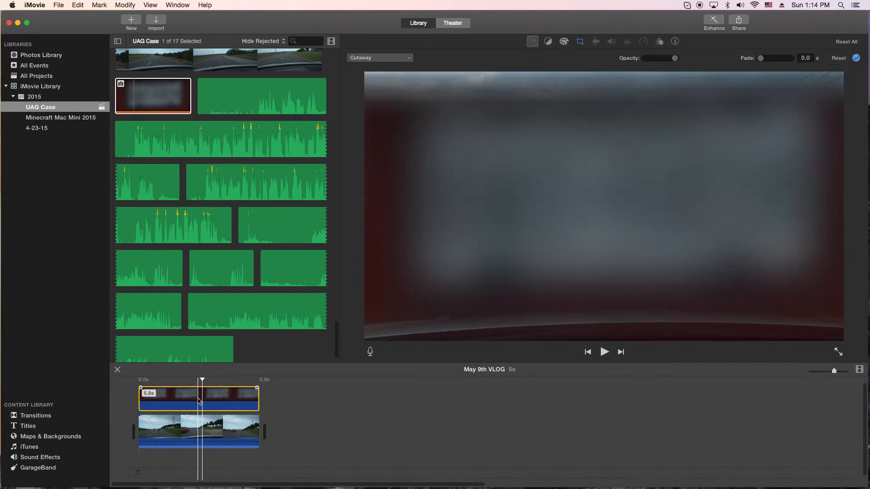
left_click(581, 42)
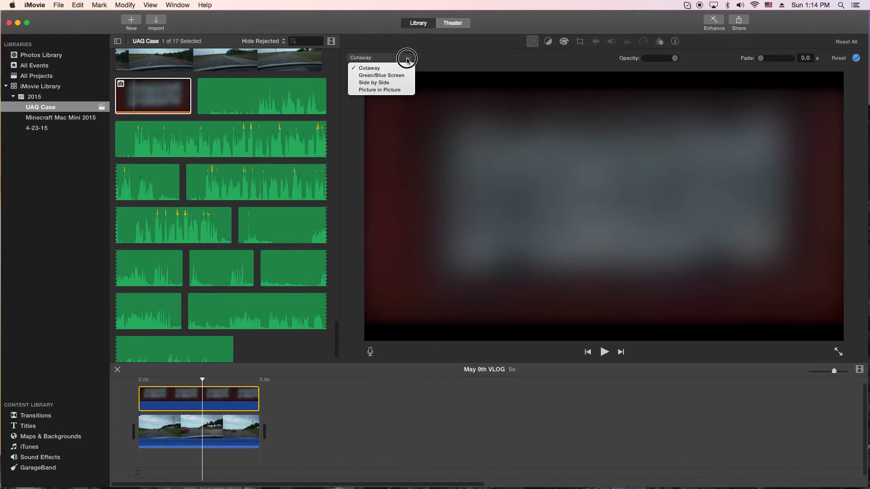
Step: Make the overlay Picture in Picture with a 0.0 s dissolve
left_click(393, 90)
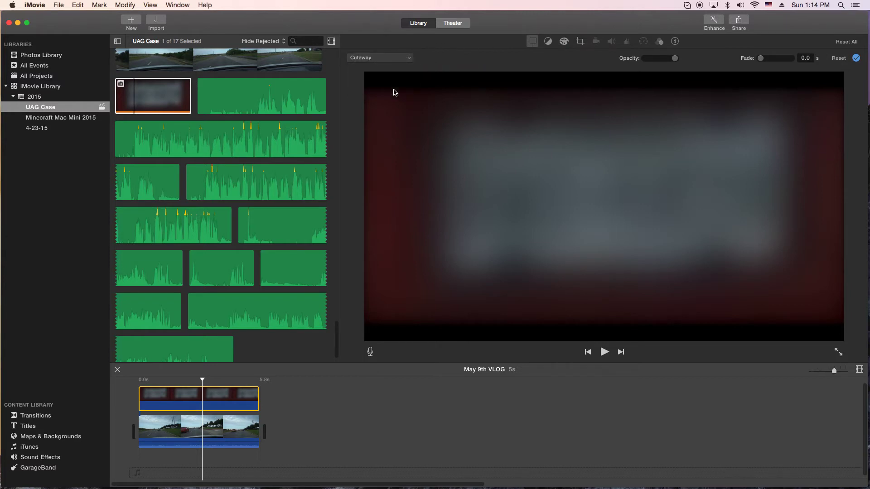
left_click(462, 58)
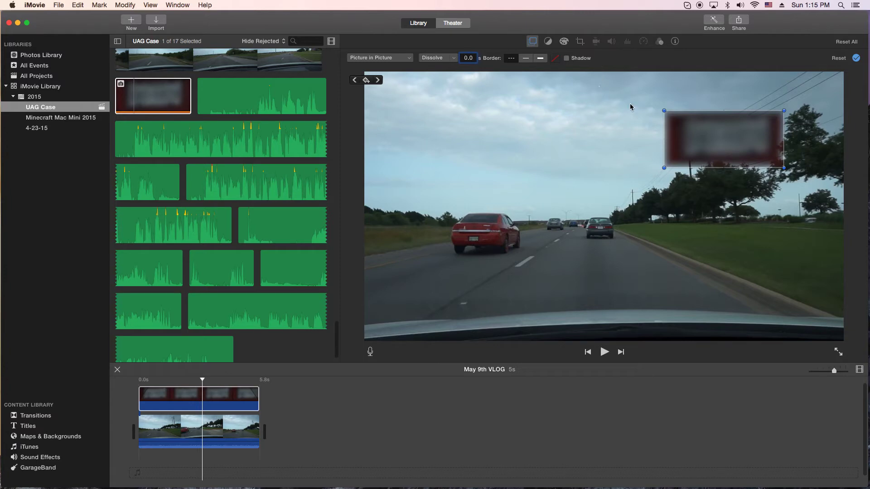
key("Return")
Step: Move the inset to the lower left over the red car and preview playback
left_click_drag(219, 373, 136, 379)
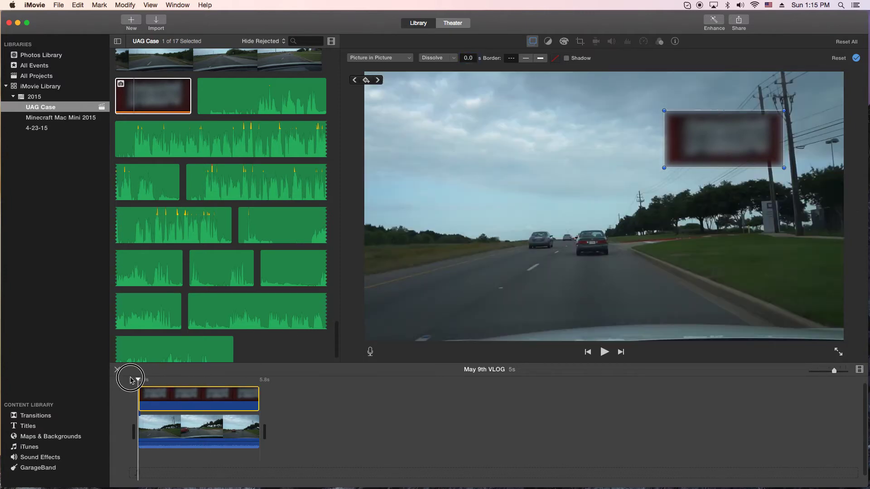
left_click_drag(758, 132, 496, 244)
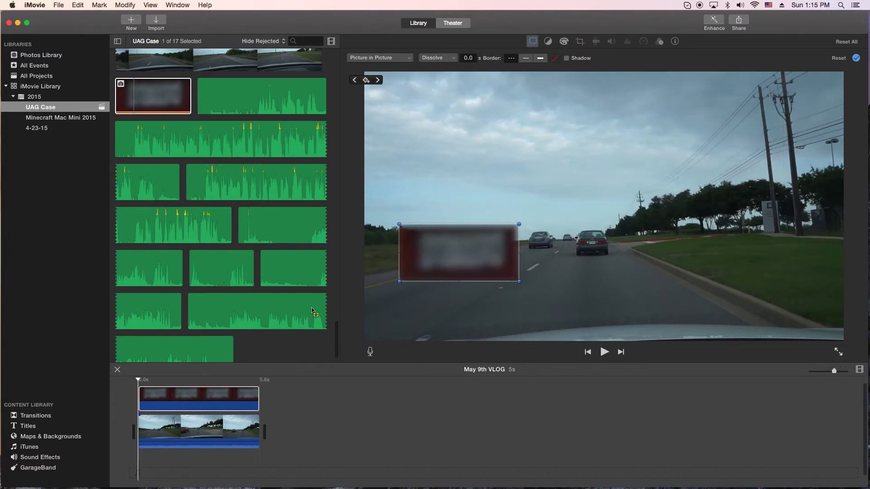
key("space")
key("space")
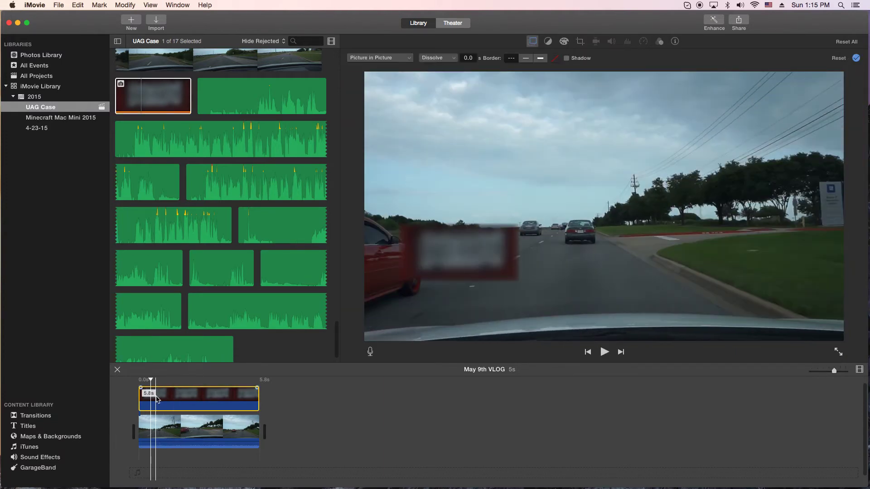
mouse_move(164, 383)
left_mouse_down()
mouse_move(146, 381)
mouse_move(179, 380)
left_mouse_up()
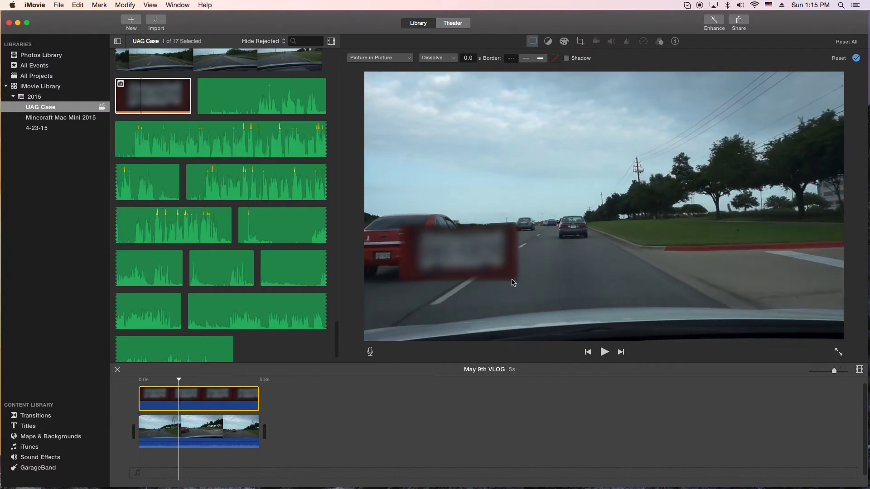
Step: Shrink the PiP inset to a small box covering the red car's license plate
left_click(183, 399)
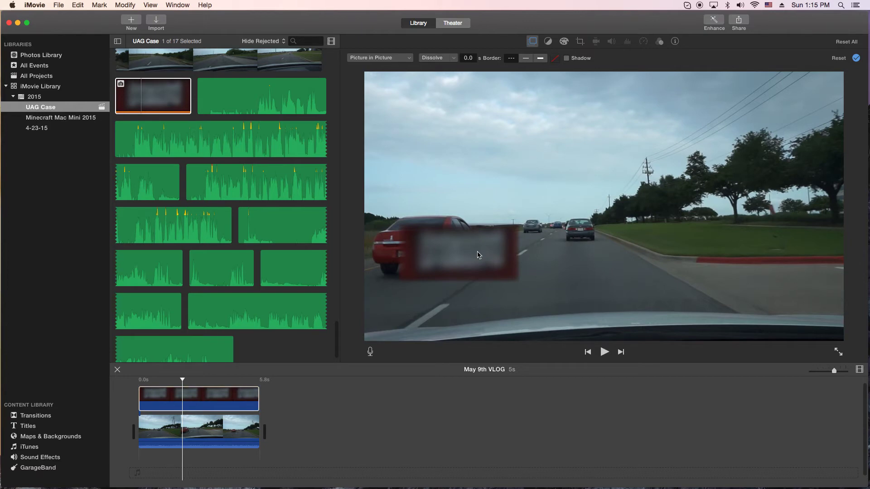
left_click(182, 400)
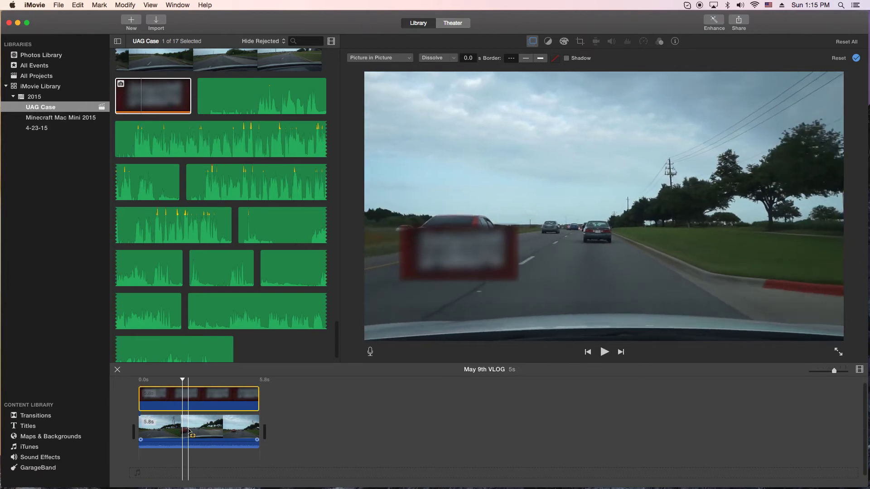
left_click(179, 398)
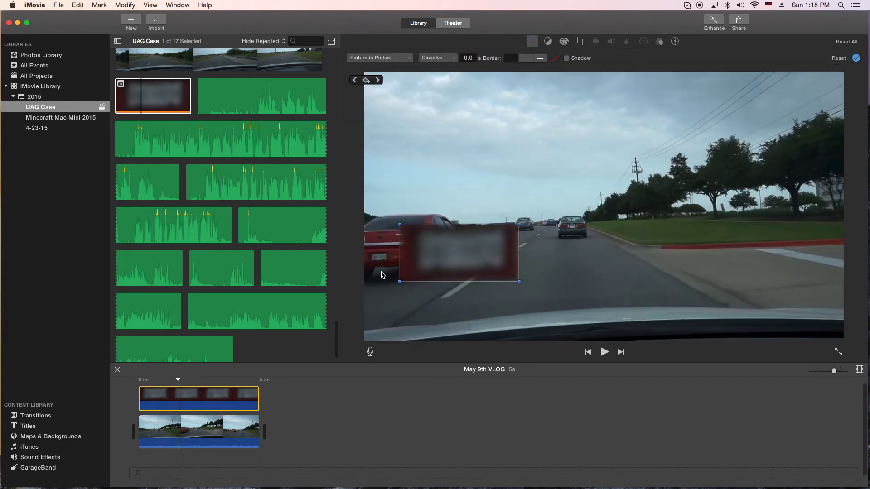
left_click_drag(399, 281, 380, 258)
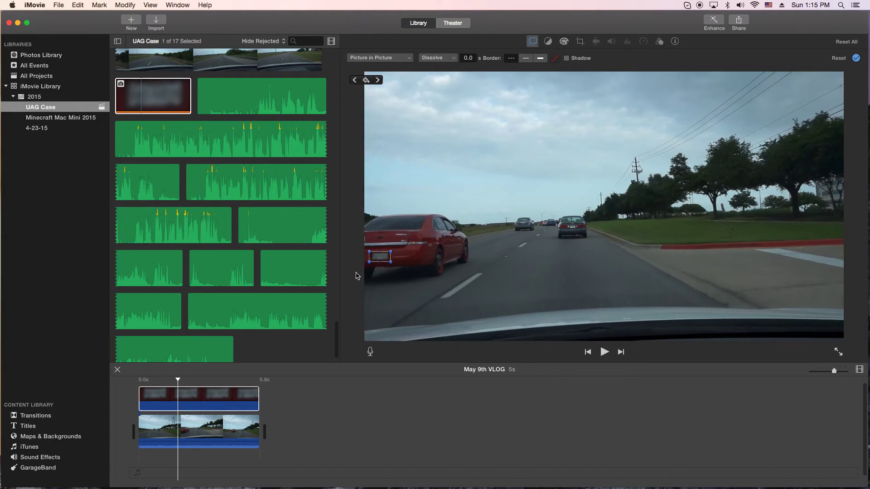
left_click(178, 380)
Step: Place the inset over the plate at the left edge and add a position keyframe
left_click_drag(178, 380, 175, 380)
left_click_drag(386, 260, 365, 262)
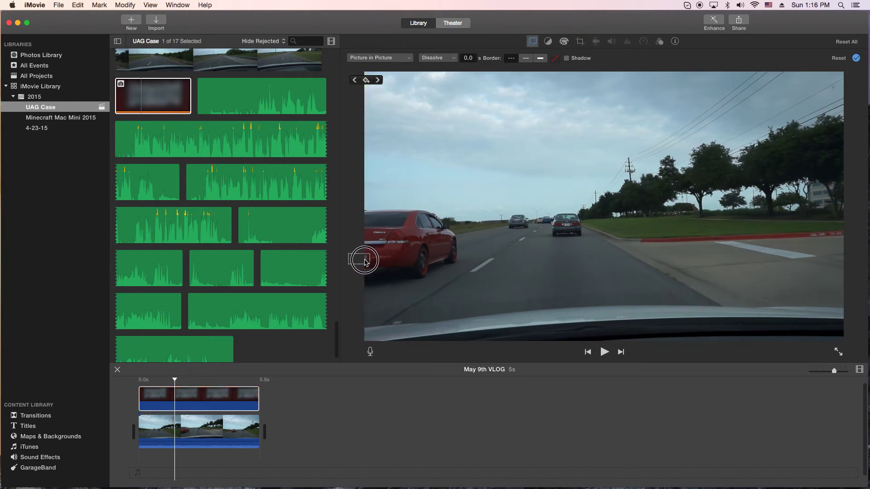
left_click_drag(366, 262, 365, 263)
left_click(366, 80)
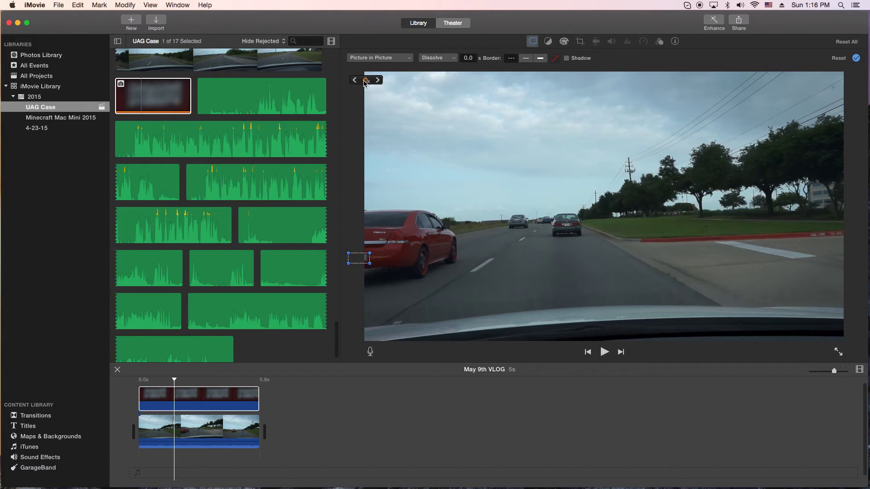
Step: Step forward frame by frame, nudging the inset right to follow the plate
key("Right")
key("Right")
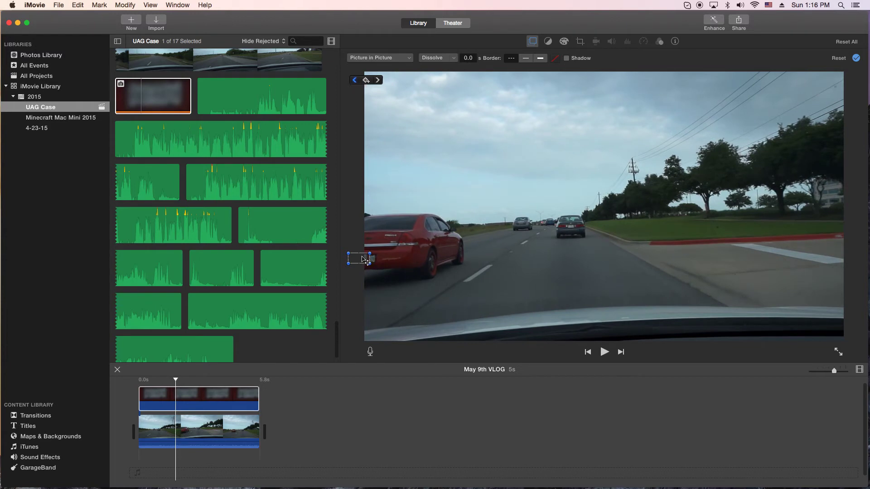
left_click_drag(362, 259, 361, 261)
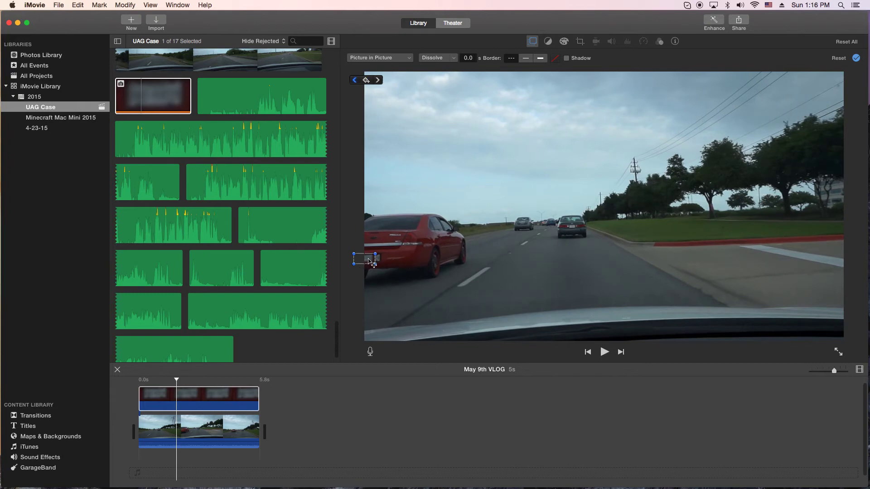
left_click_drag(367, 261, 377, 261)
key("Right")
left_click_drag(367, 261, 372, 260)
key("Right")
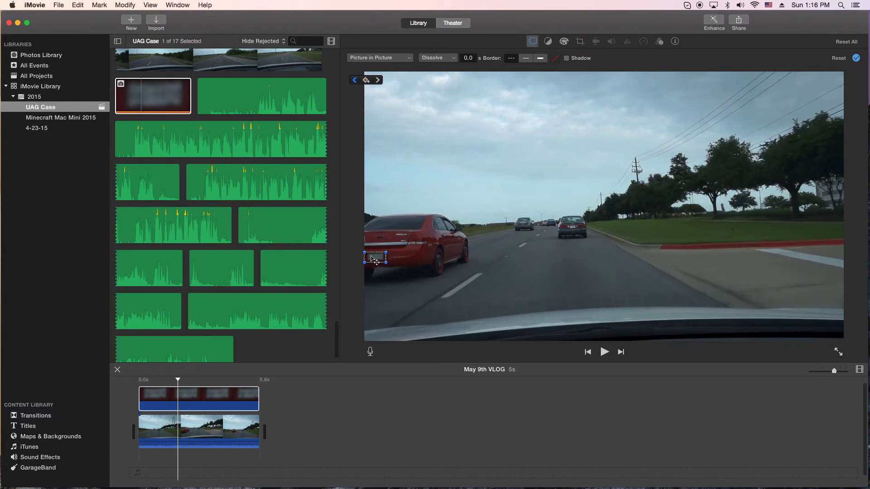
left_click(372, 258)
key("Right")
key("Right")
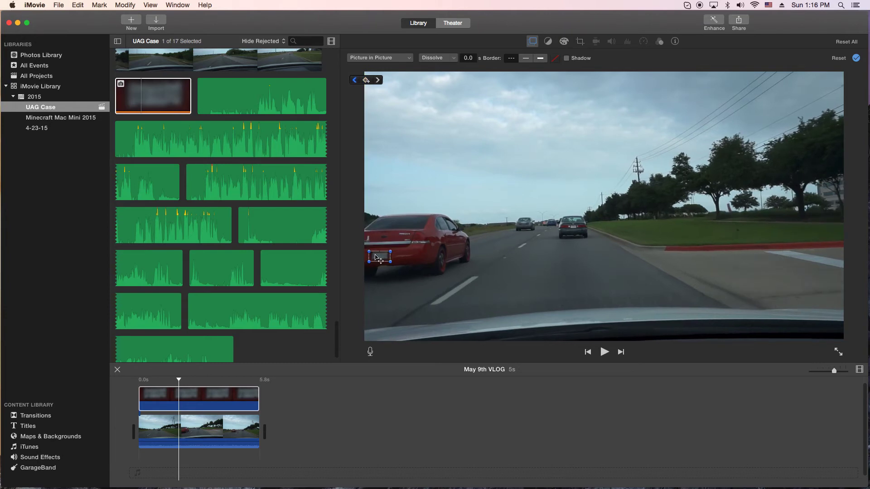
left_click_drag(375, 255, 392, 258)
Step: Keep advancing frames and shifting the inset right to track the moving plate
key("Right")
key("Right")
left_click(392, 256)
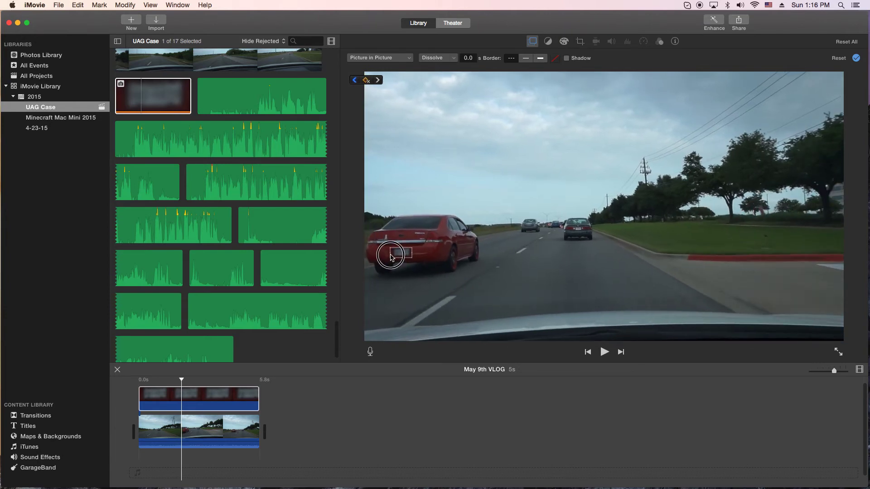
key("Right")
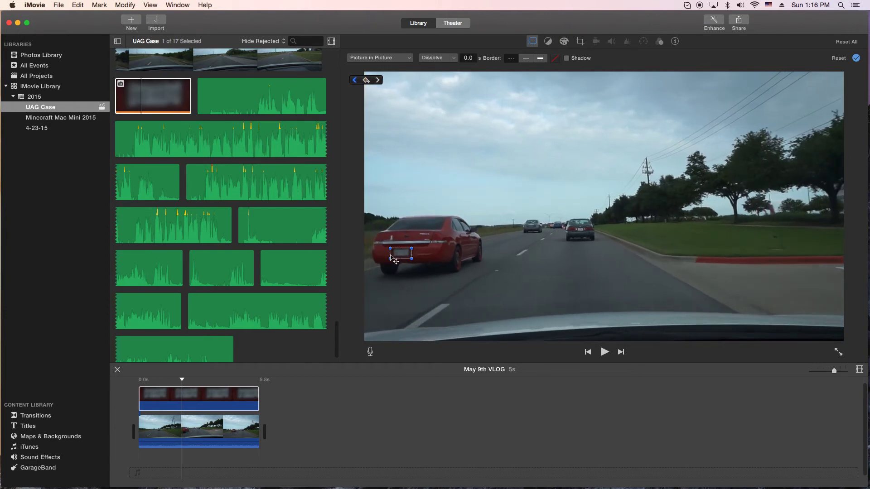
left_click_drag(403, 256, 404, 255)
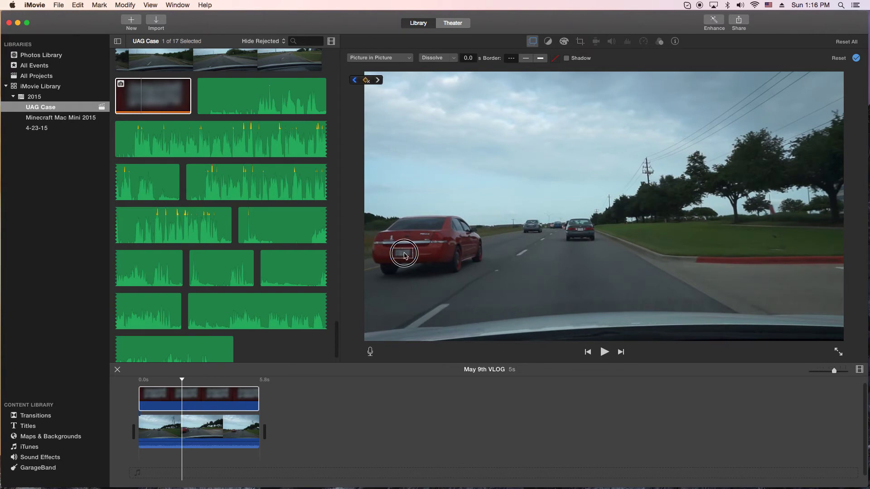
key("Right")
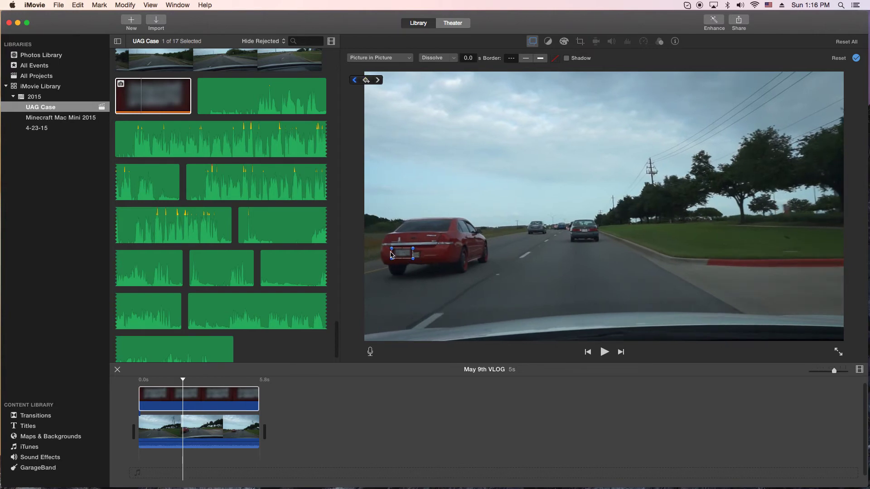
left_click_drag(405, 256, 409, 257)
key("Right")
left_click_drag(409, 257, 447, 248)
key("Right")
key("Right")
key("Right")
key("Right")
key("Right")
key("Right")
key("Right")
key("Right")
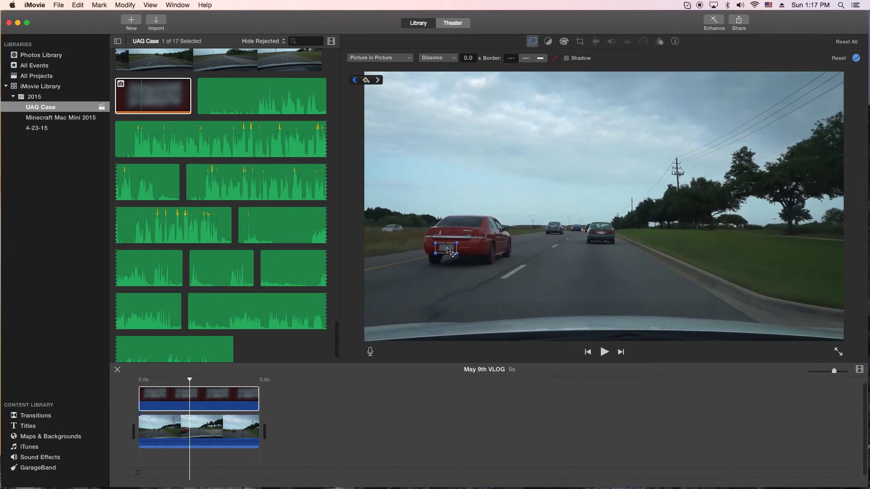
Step: Advance frame by frame, dragging the blurred inset right to stay on the red car's plate
key("Right")
left_click_drag(447, 249, 451, 248)
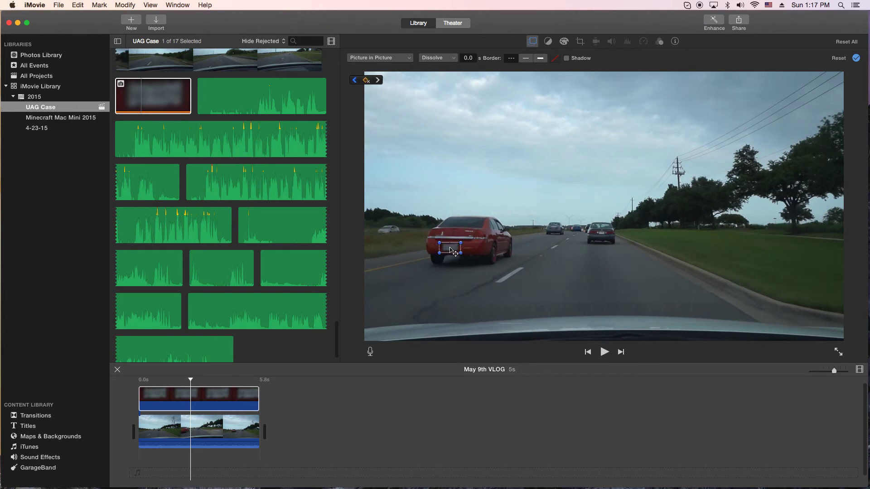
key("Right")
key("Right")
key("Right")
key("Right")
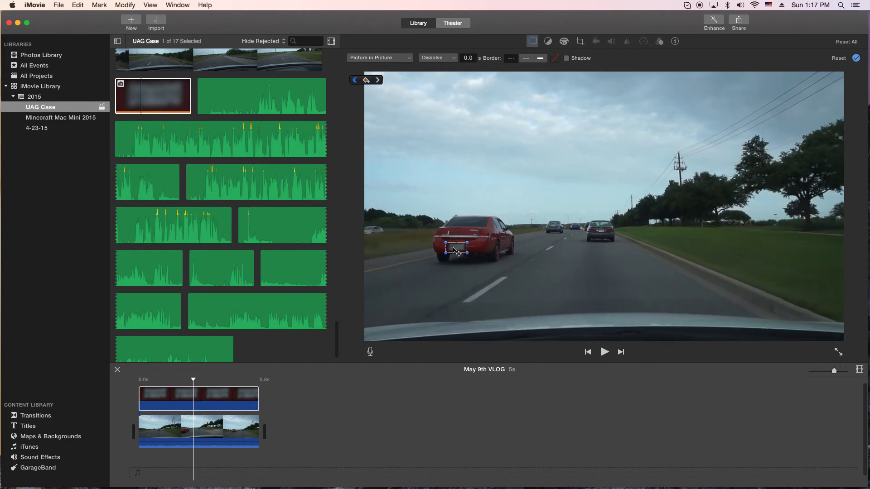
key("Right")
key("Right")
key("Right")
key("Right")
key("Right")
left_click_drag(455, 248, 474, 245)
key("Right")
key("Right")
key("Right")
key("Right")
key("Right")
key("Right")
key("Right")
key("Right")
key("Right")
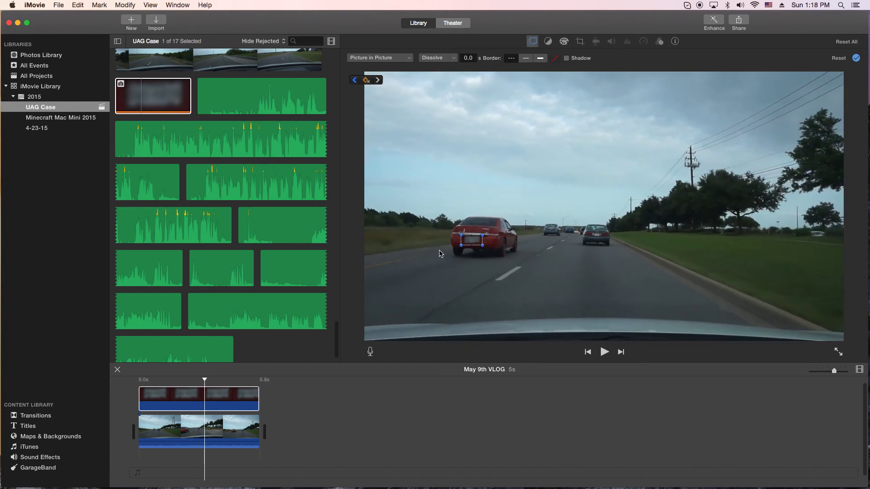
key("Right")
key("Right")
key("Right")
left_click_drag(469, 241, 506, 255)
key("Right")
key("Right")
key("Right")
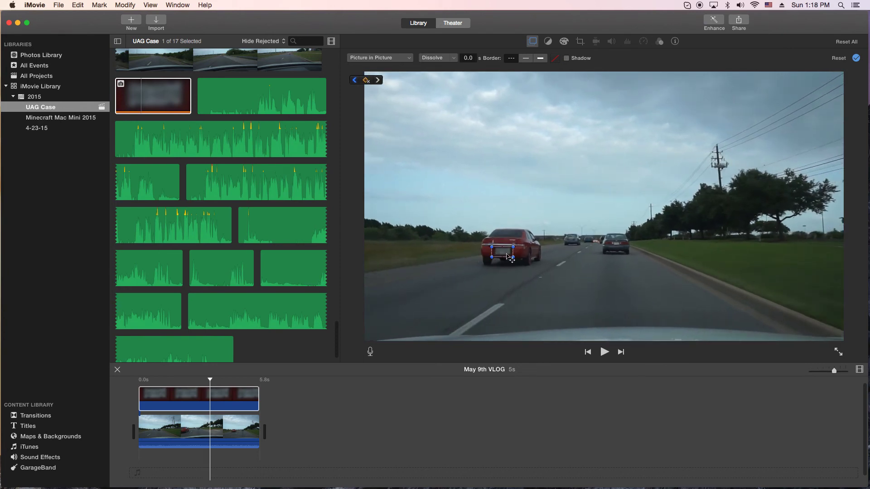
key("Right")
key("Right")
key("Right")
key("Right")
key("Right")
key("Right")
key("Right")
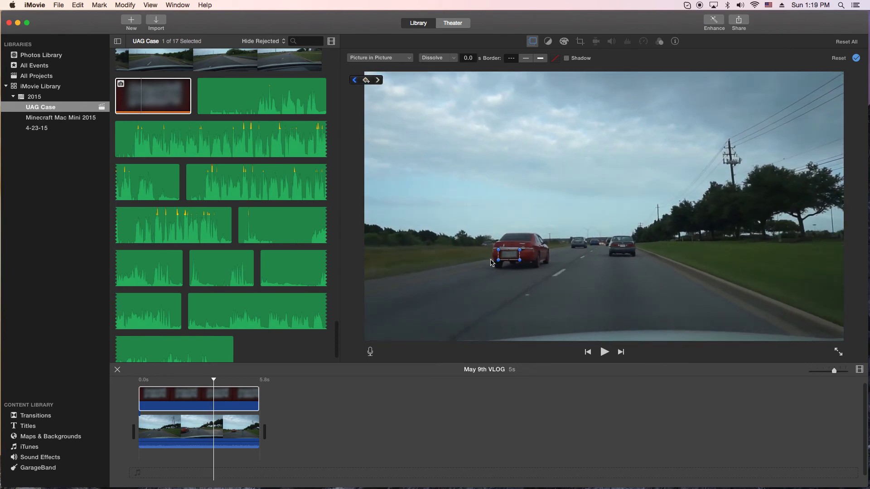
left_click_drag(490, 262, 494, 265)
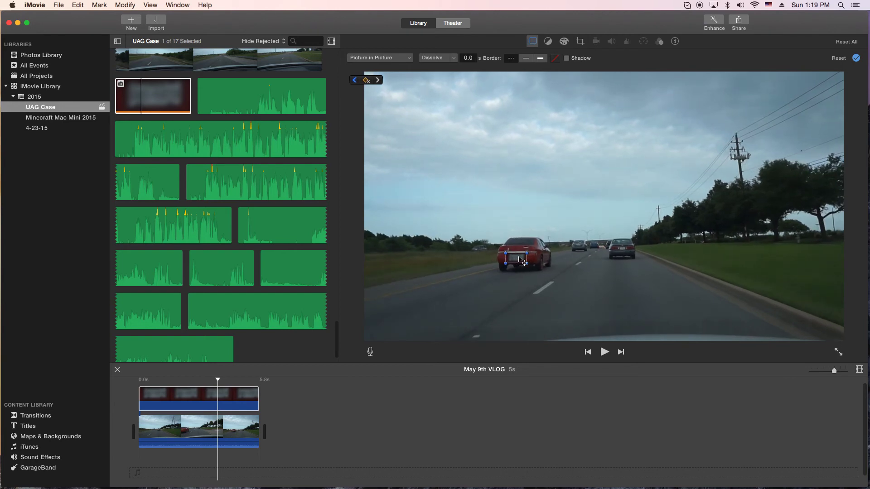
Step: Keep stepping single frames and realigning the blur box with the plate as the car drifts ahead
key("Right")
key("Right")
key("Right")
key("Right")
key("Right")
left_click_drag(521, 260, 526, 263)
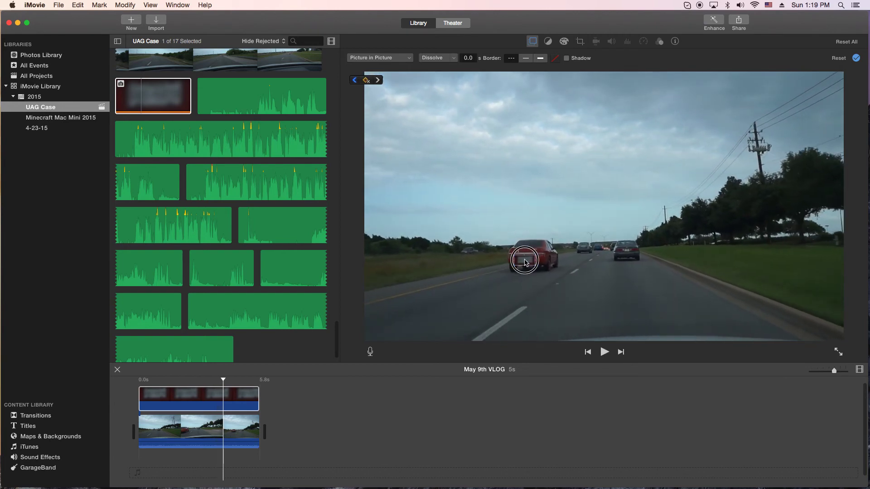
key("Right")
key("Right")
key("Right")
key("Right")
key("Right")
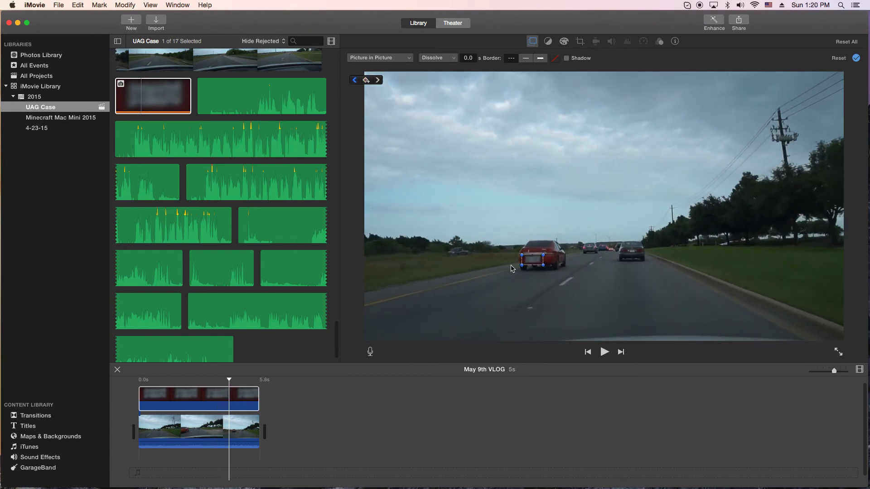
key("Right")
key("Right")
key("Right")
key("Right")
left_click_drag(531, 264, 536, 257)
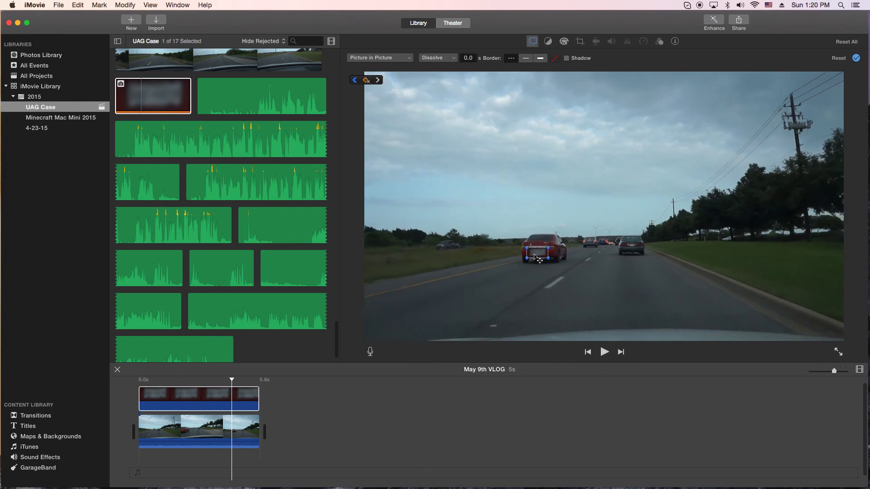
key("Right")
key("Right")
key("Right")
key("Right")
key("Right")
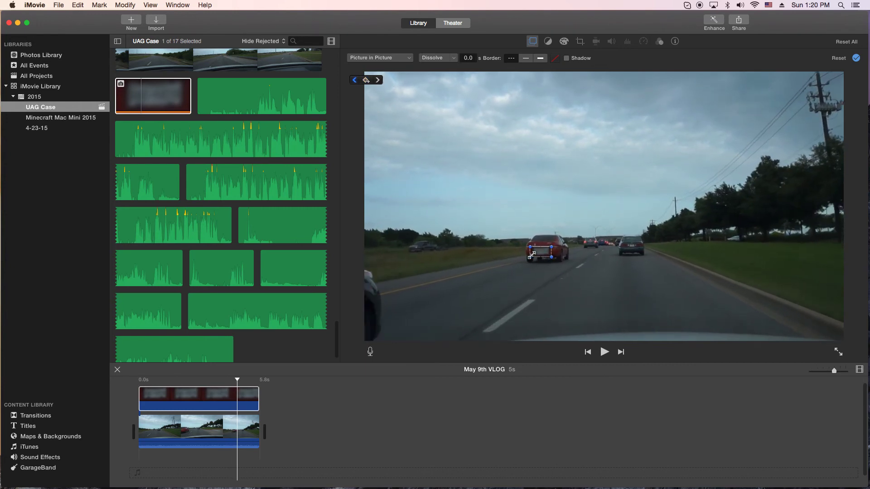
key("Right")
key("Right")
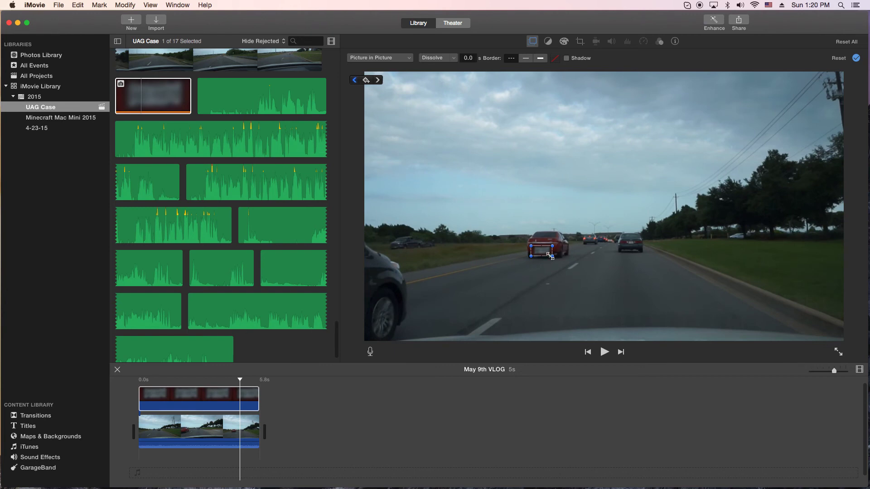
left_click_drag(550, 256, 555, 260)
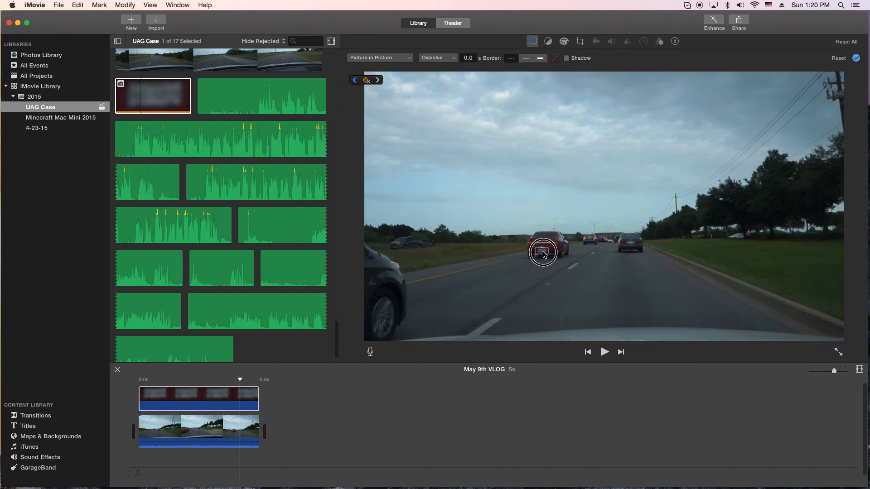
Step: Select the blur box and nudge it back over the plate over the next few frames
left_click(544, 255)
key("Right")
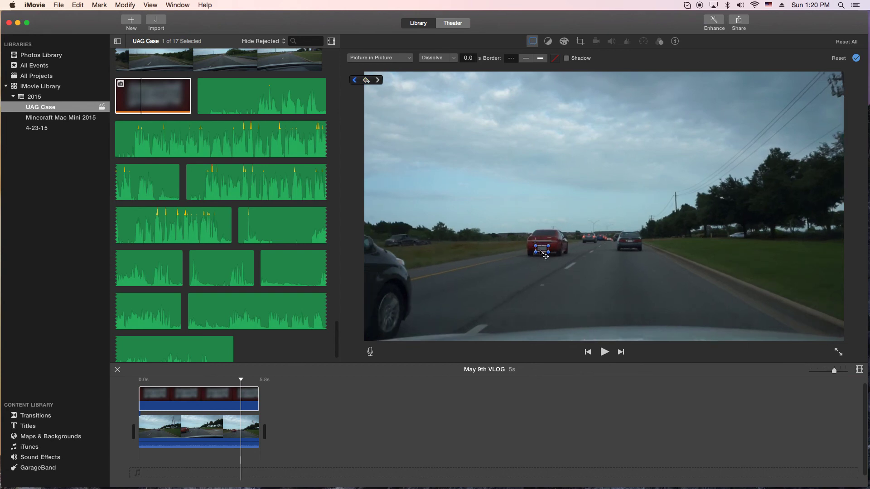
left_click_drag(543, 252, 543, 251)
key("Right")
key("Right")
key("Right")
key("Right")
key("Right")
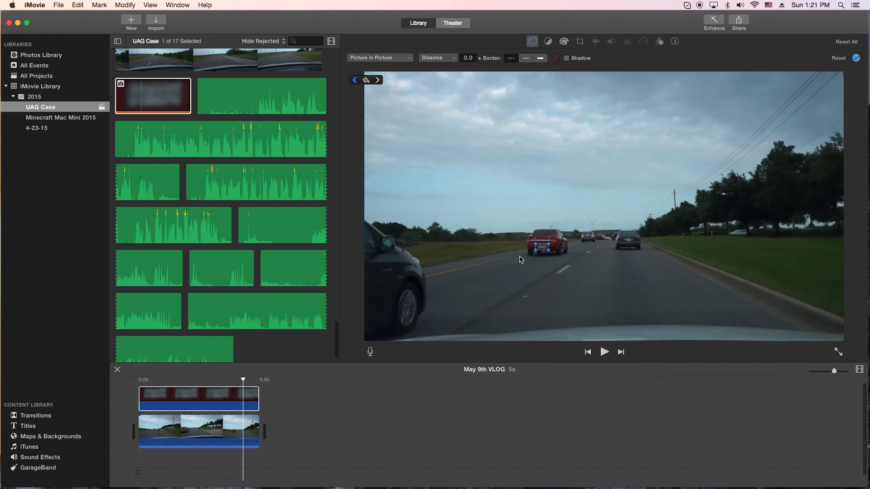
key("Right")
key("Right")
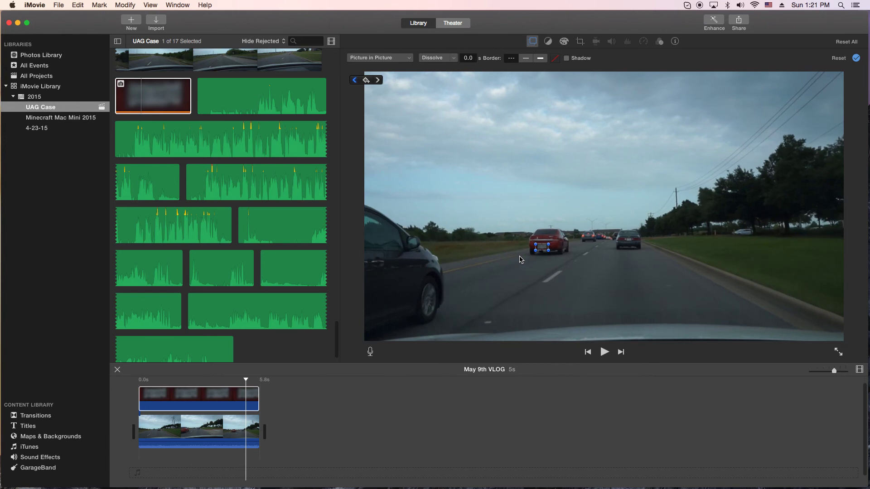
Step: Keyframe the blur box onto the plate through the end of the cutaway, then play the video back
key("Right")
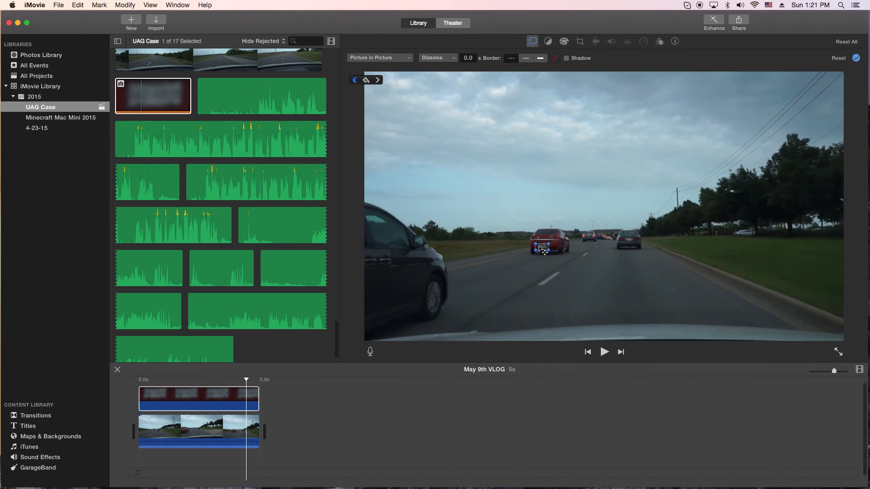
left_click_drag(540, 249, 547, 250)
key("Right")
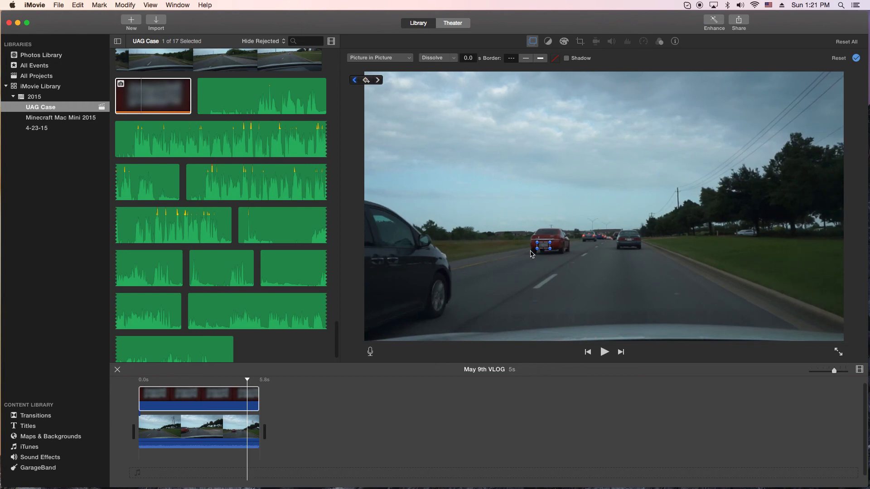
key("Right")
key("Right")
key("Right")
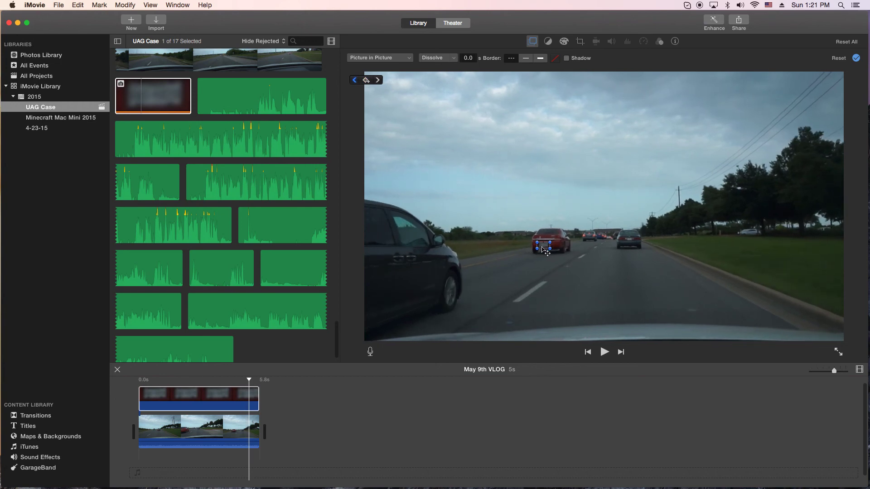
left_click_drag(544, 246, 546, 248)
key("Right")
key("Right")
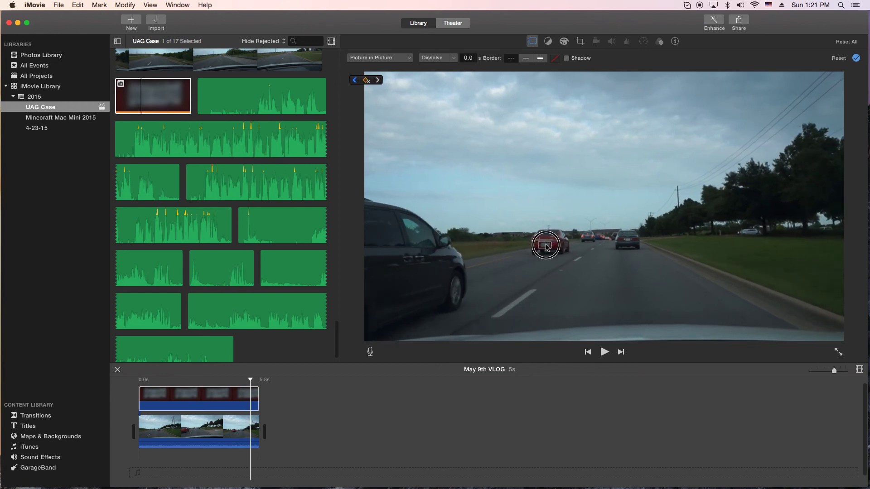
key("Right")
key("Right")
key("Right")
key("Right")
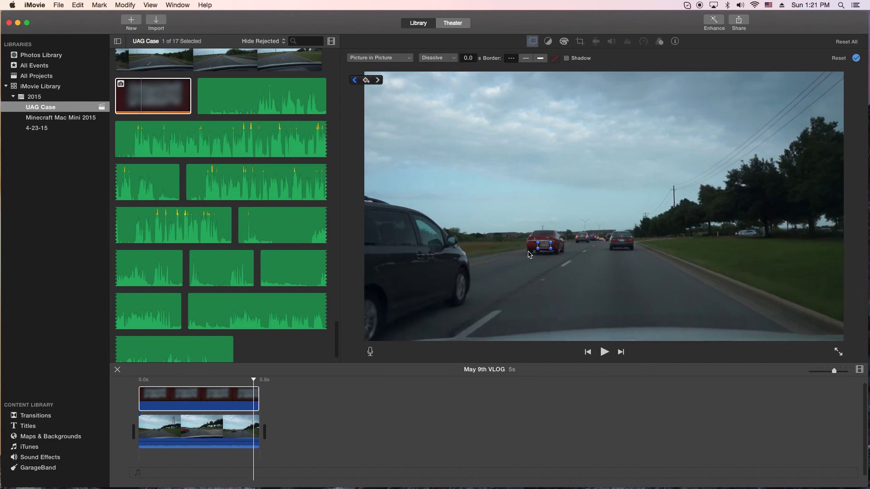
key("Right")
key("Right")
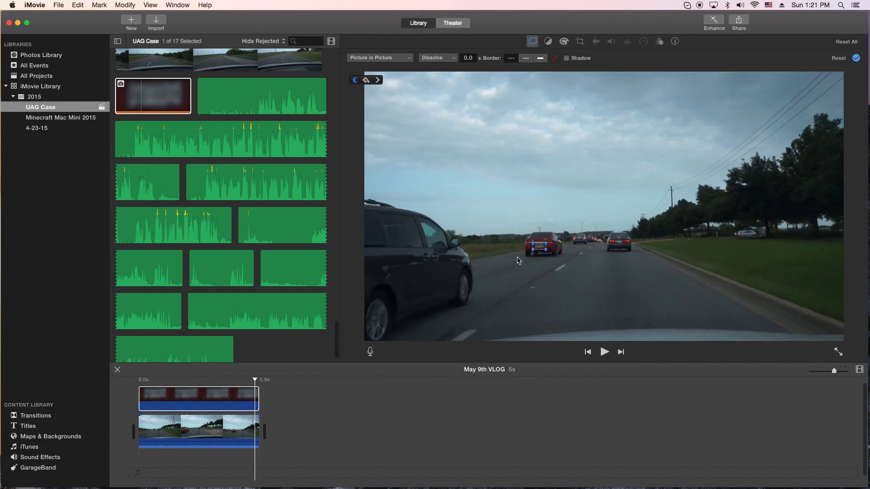
key("Right")
key("Right")
key("Right")
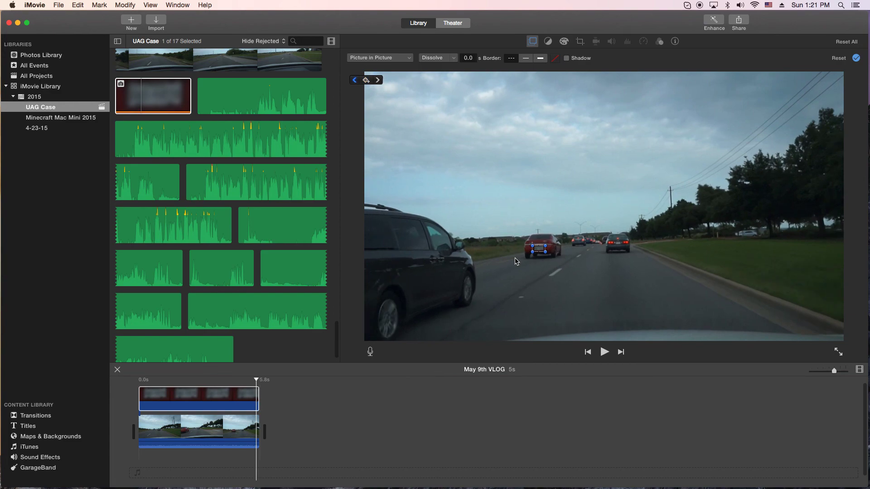
key("Right")
key("Right")
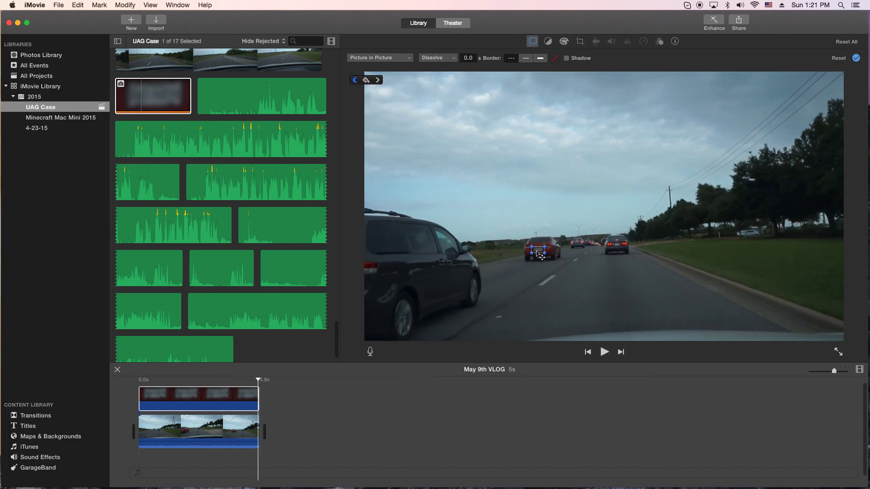
key("space")
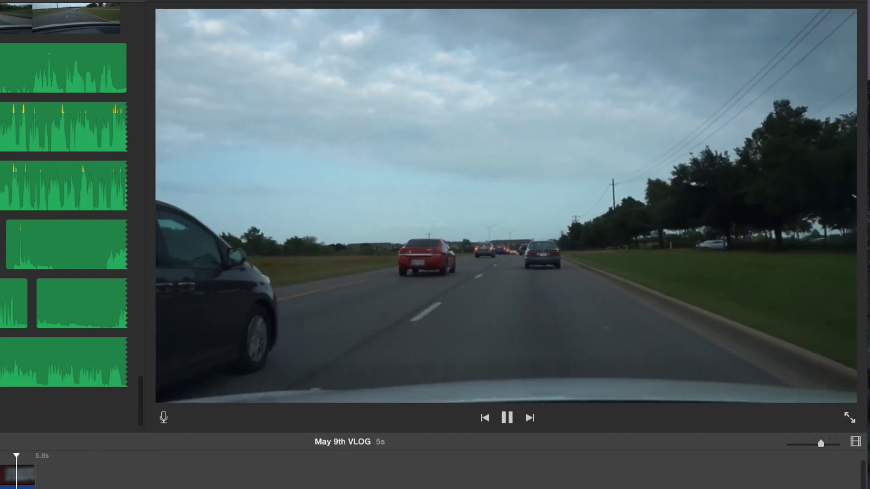
key("space")
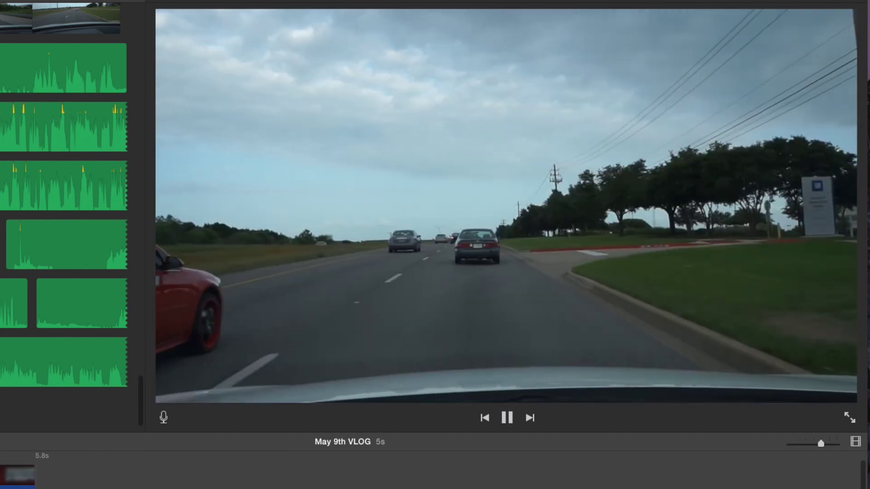
key("space")
key("space")
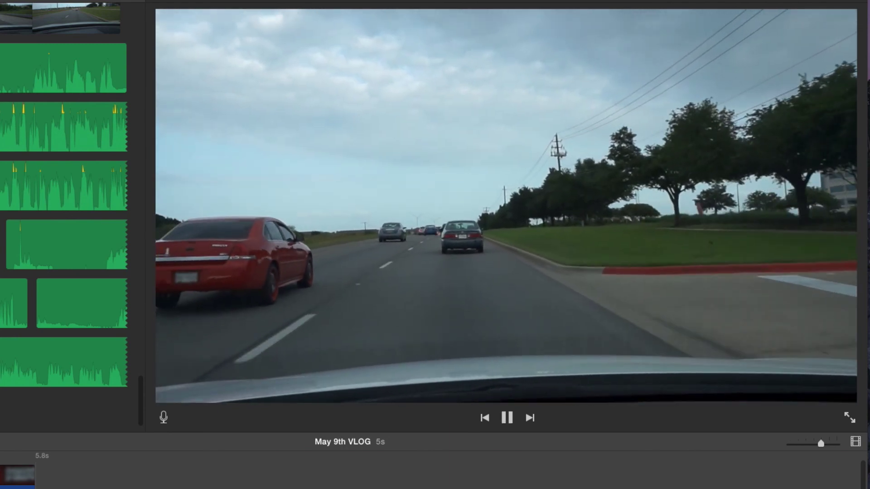
key("space")
key("space")
key("space")
key("space")
key("space")
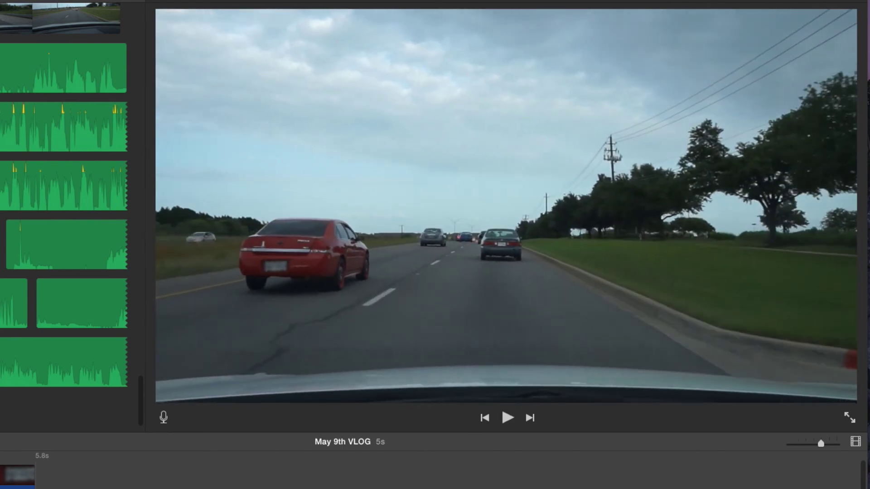
key("space")
key("space")
key("space")
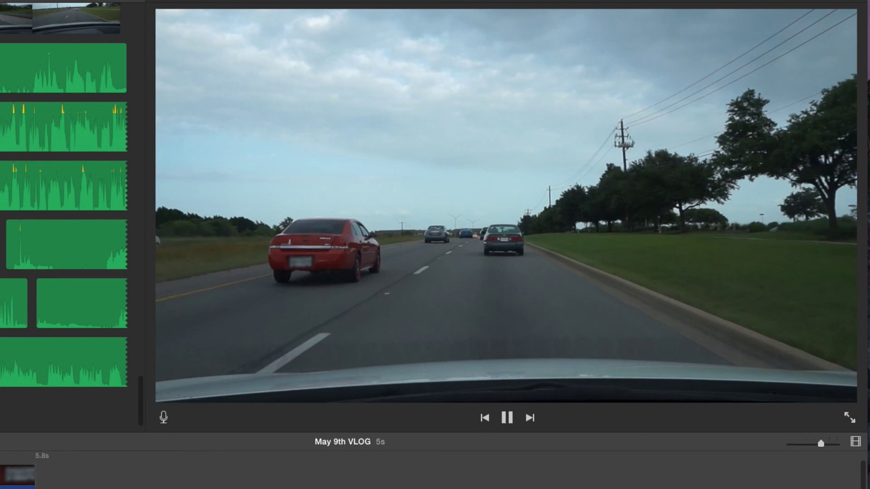
key("space")
key("space")
key("space")
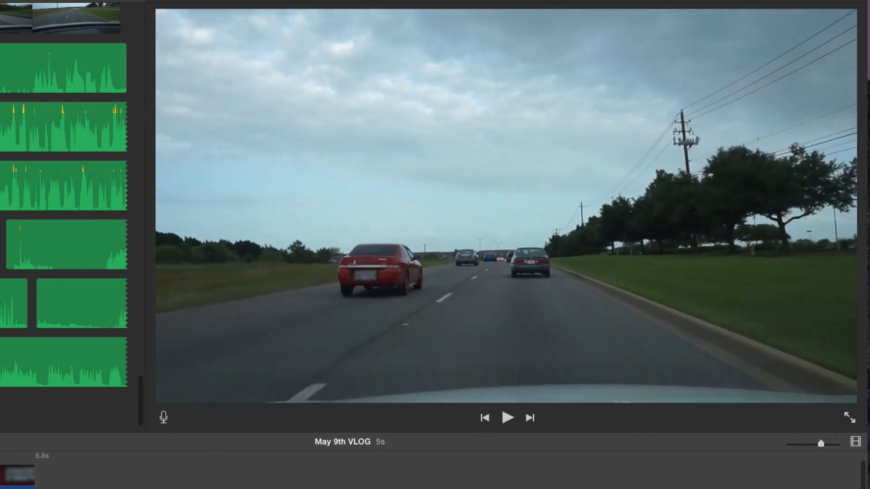
key("space")
key("space")
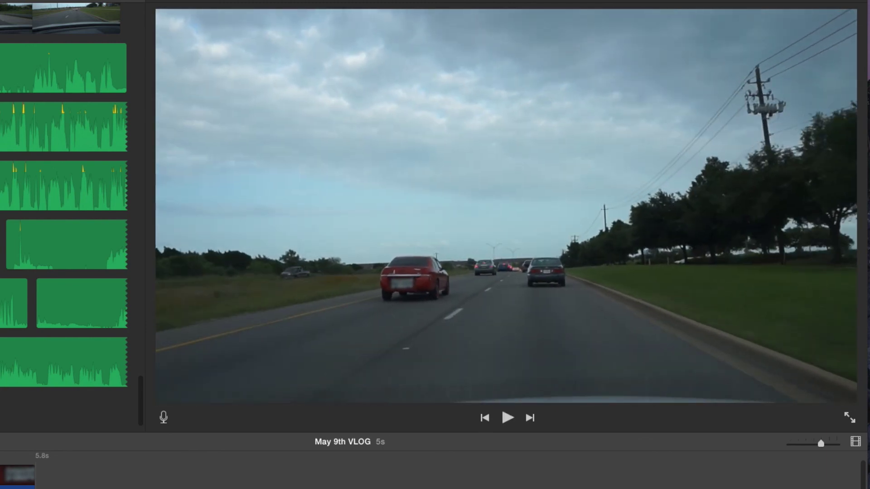
key("space")
key("space")
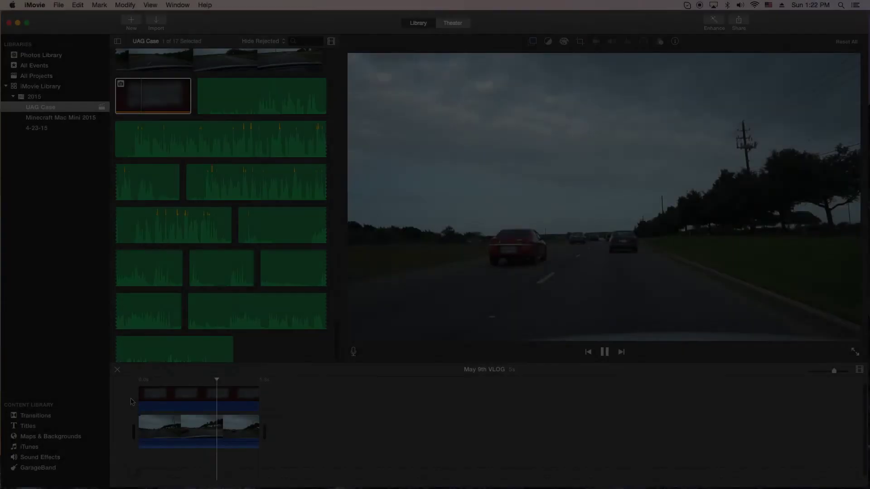
key("space")
key("space")
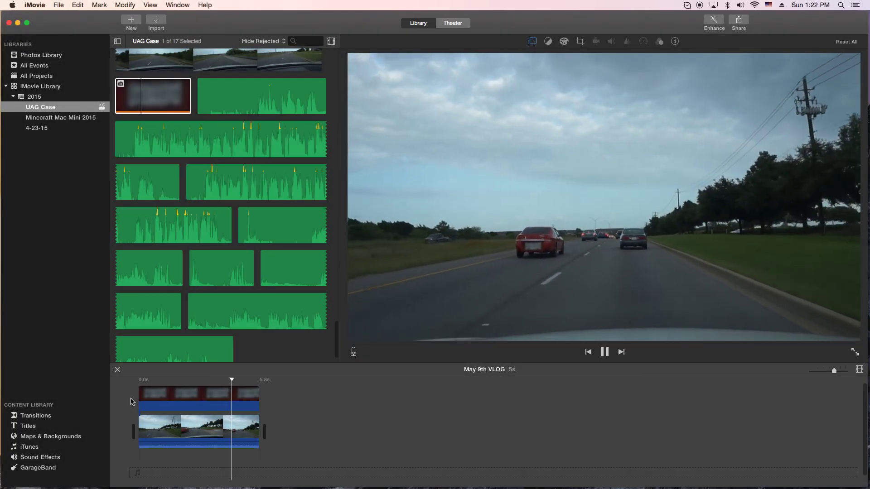